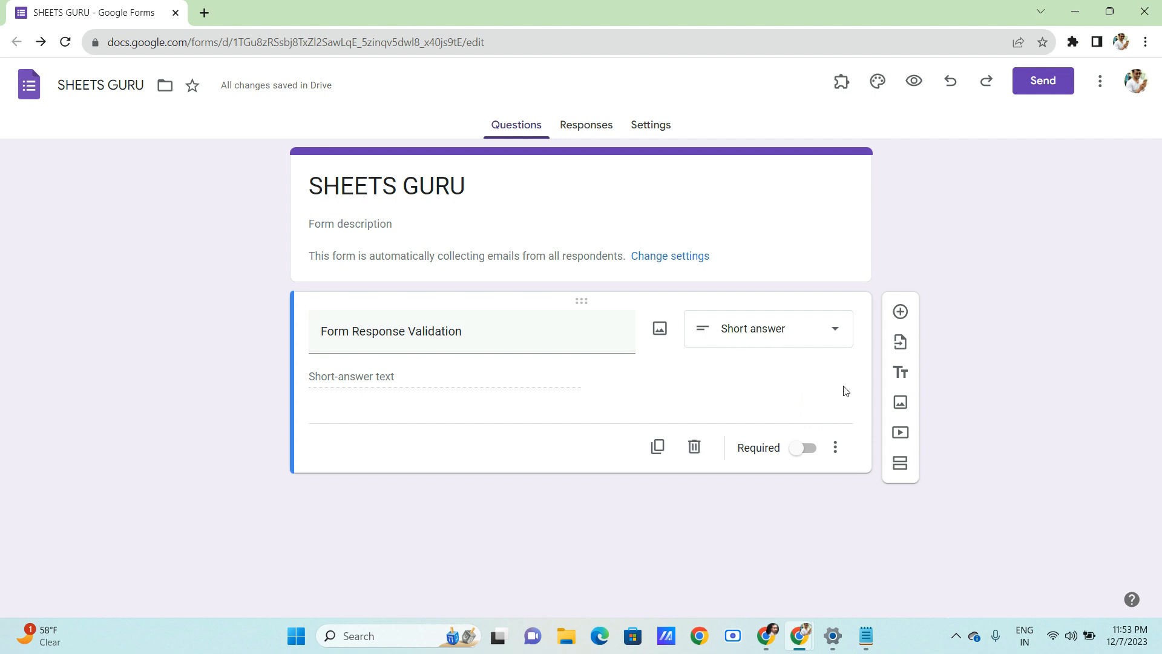
- Turn on response validation for the question, keeping the Number validation type
left_click(836, 454)
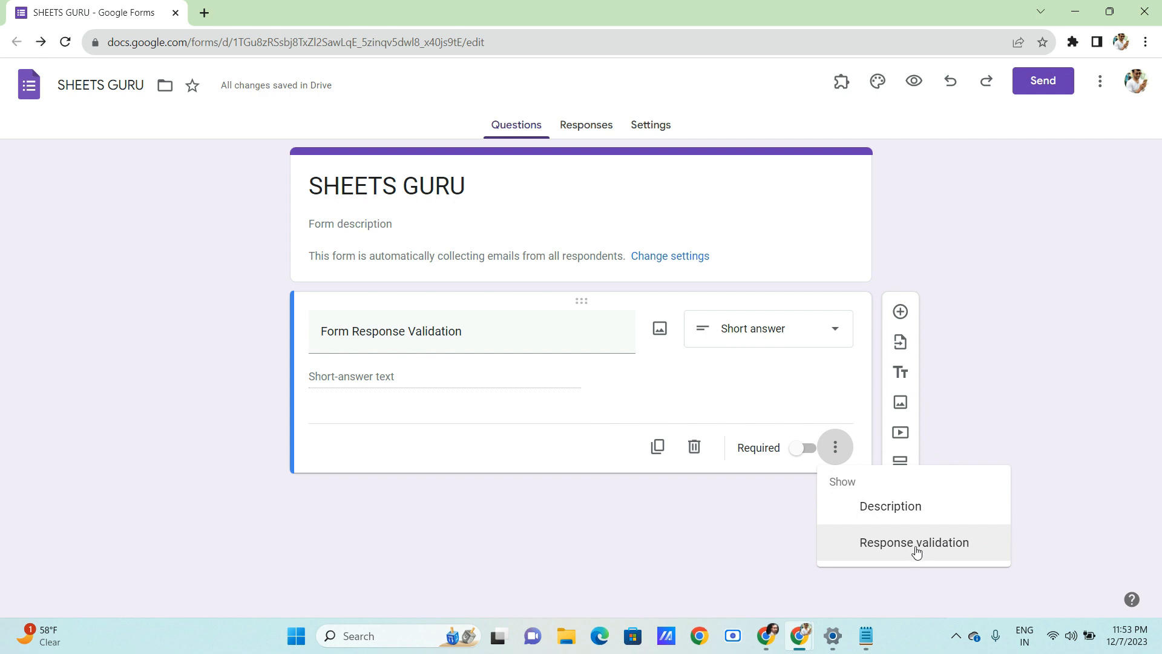
left_click(914, 543)
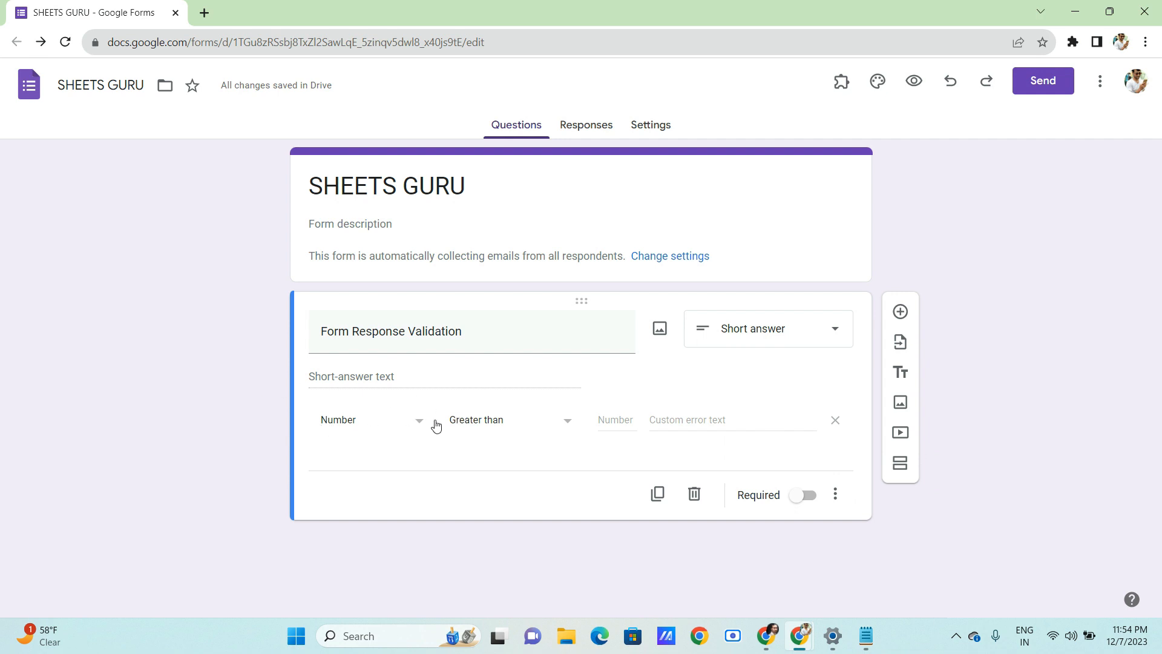
left_click(339, 430)
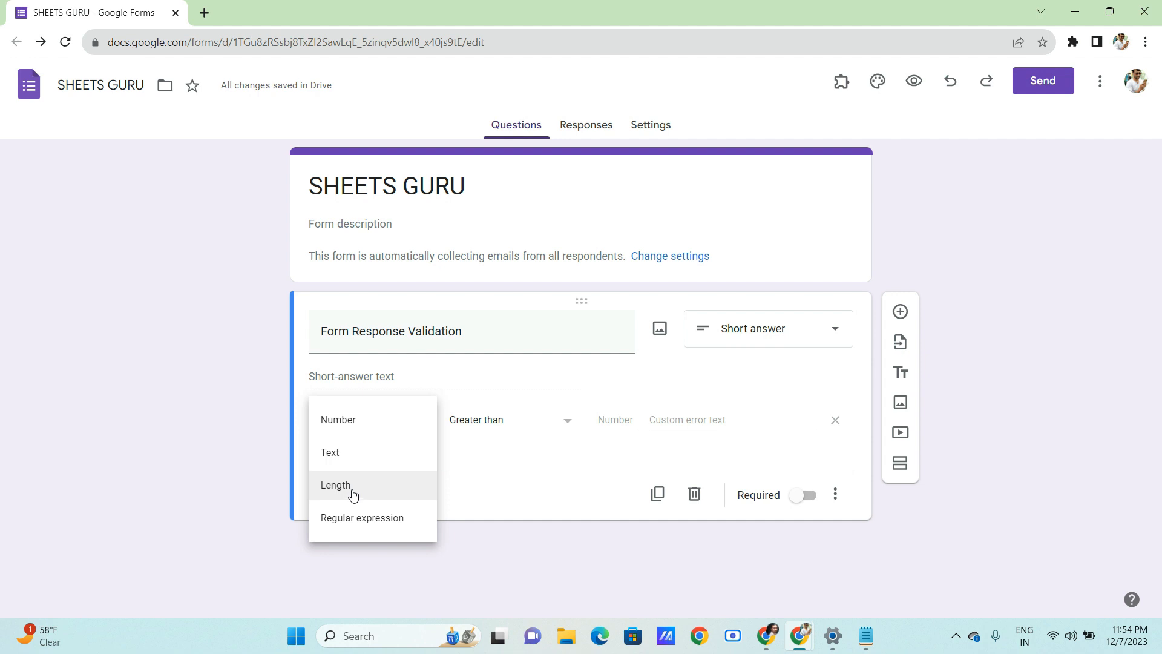
left_click(351, 422)
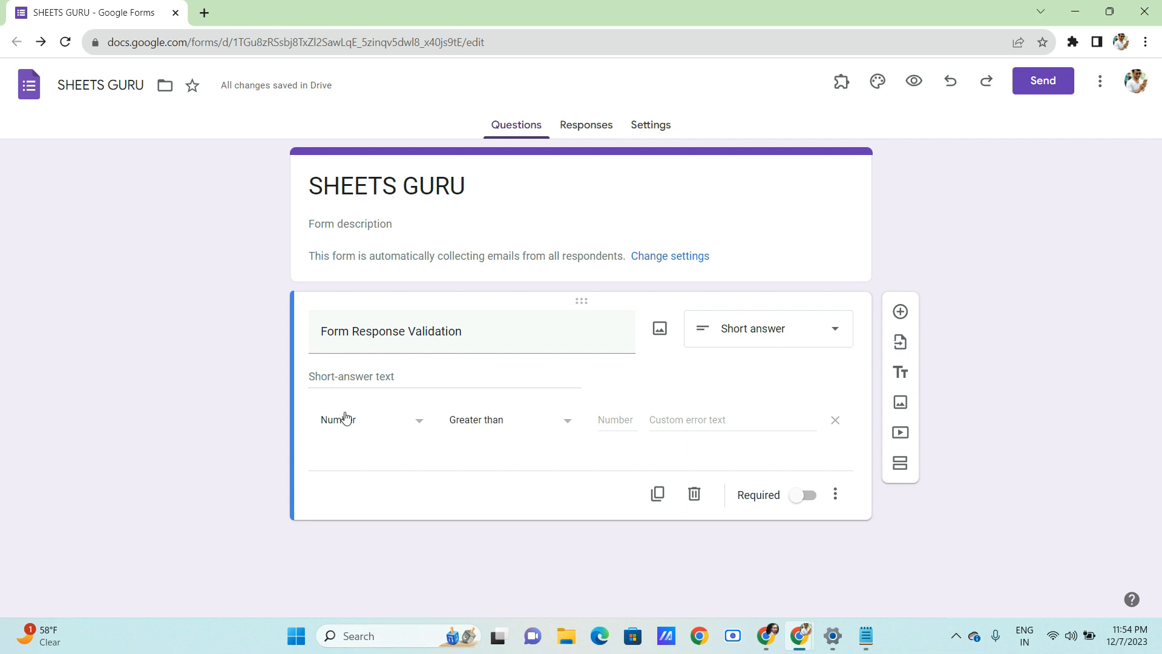
- Set the rule to Greater than 10 with error text 'PLEASE ENTER GREATER THAN 10'
left_click(526, 428)
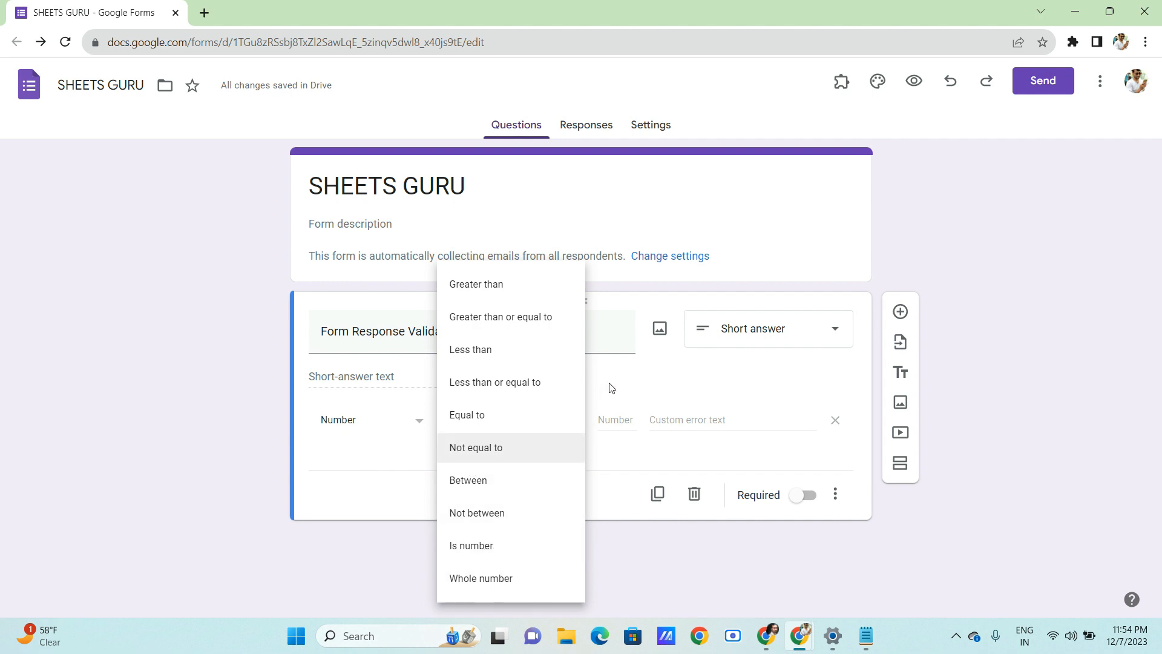
left_click(508, 294)
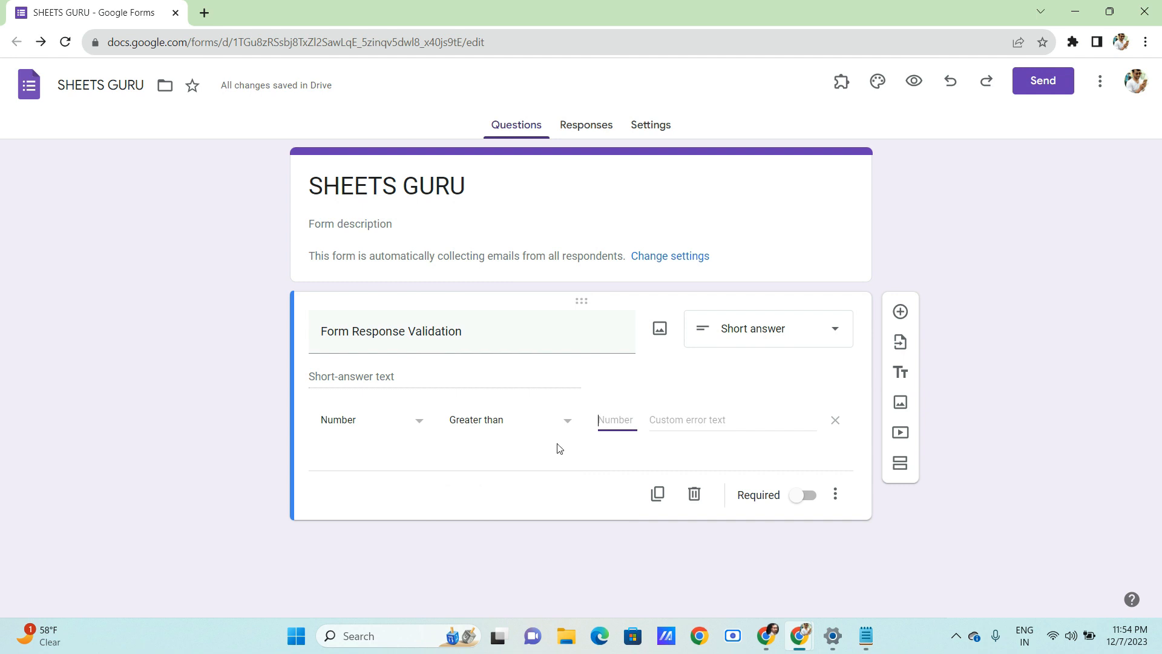
type("10")
left_click(685, 428)
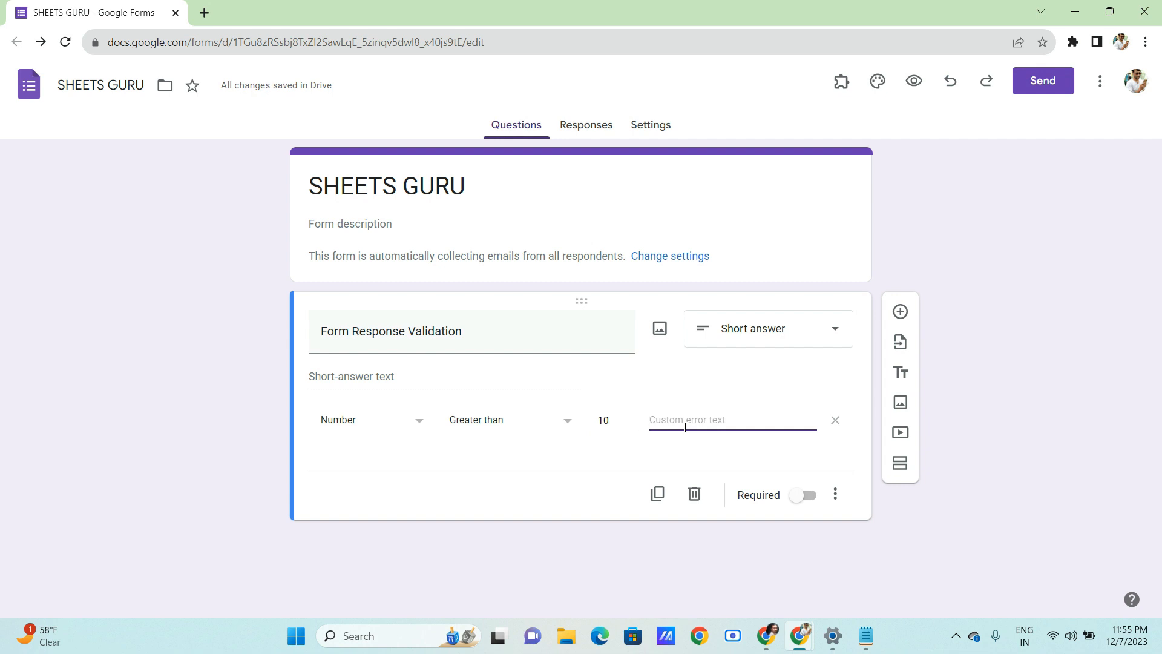
type("pl")
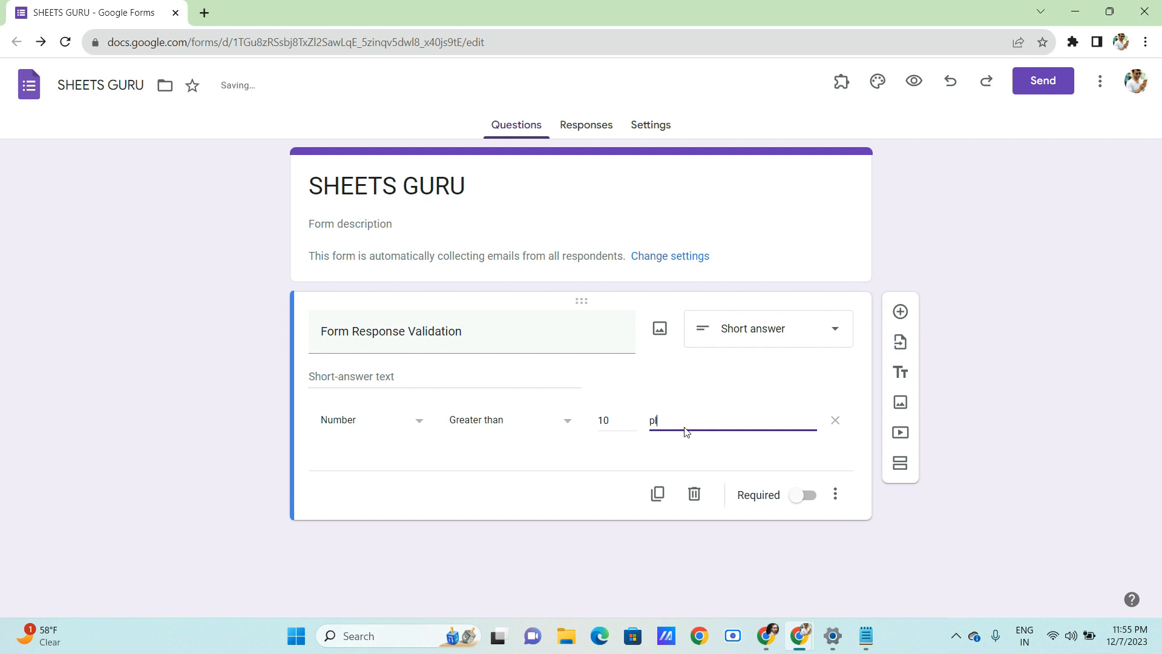
key("BackSpace")
type("PLEASE ENTER GREATE")
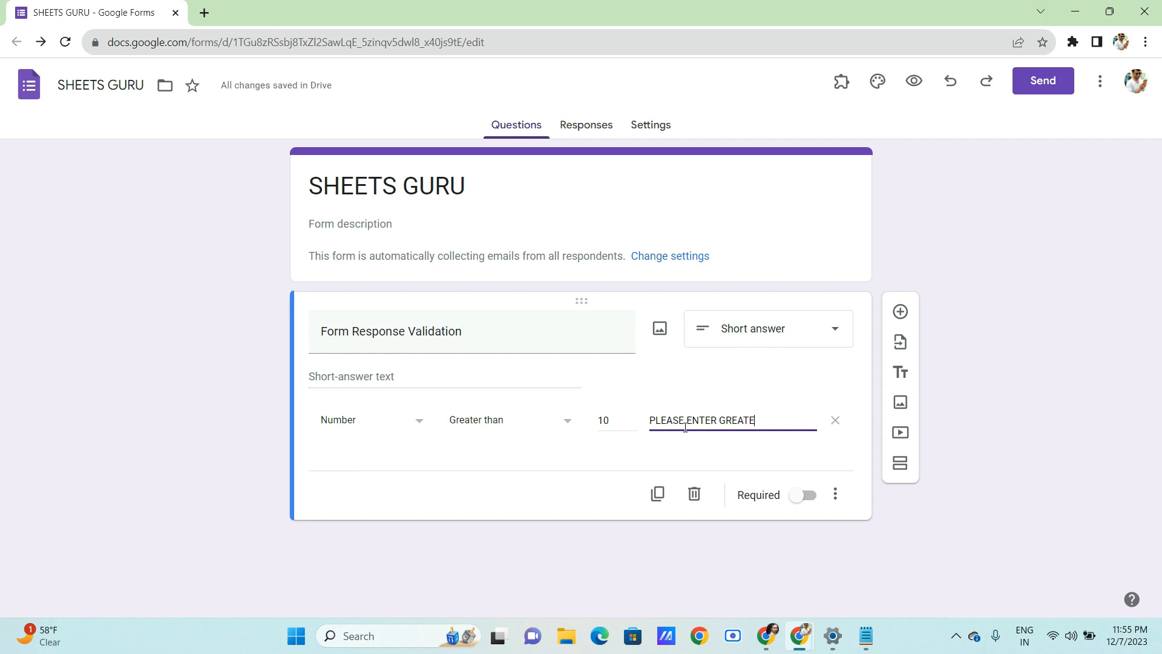
type("R THAN 1")
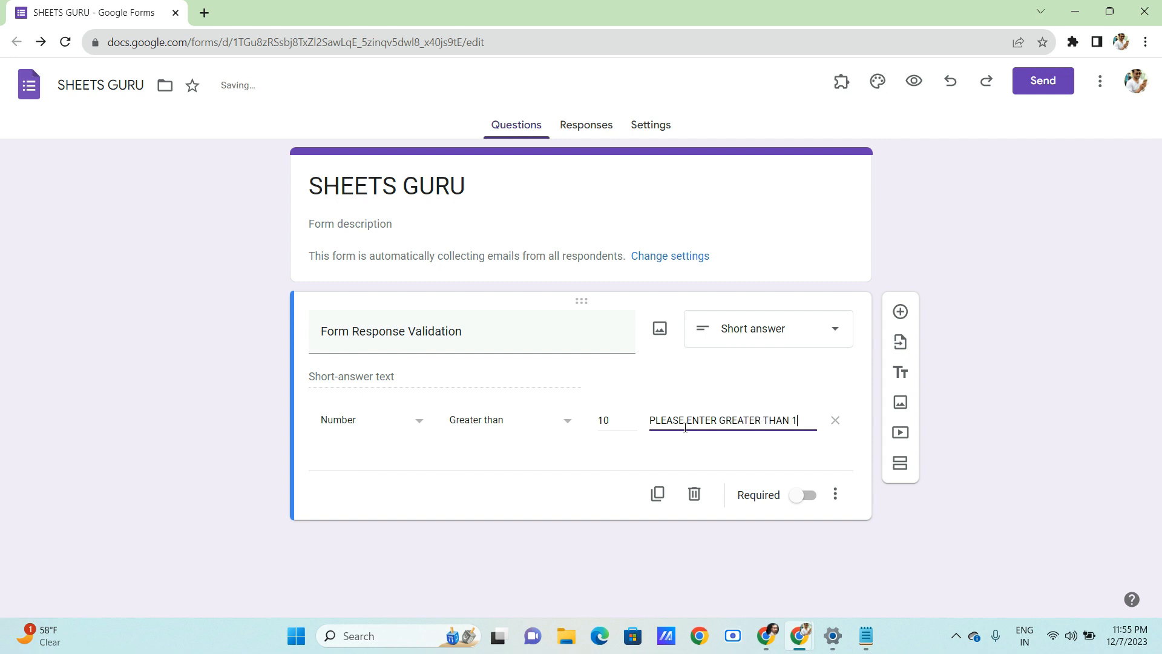
type("0")
- In the live preview, replace the old answer with 1 to trigger the validation error
left_click(916, 85)
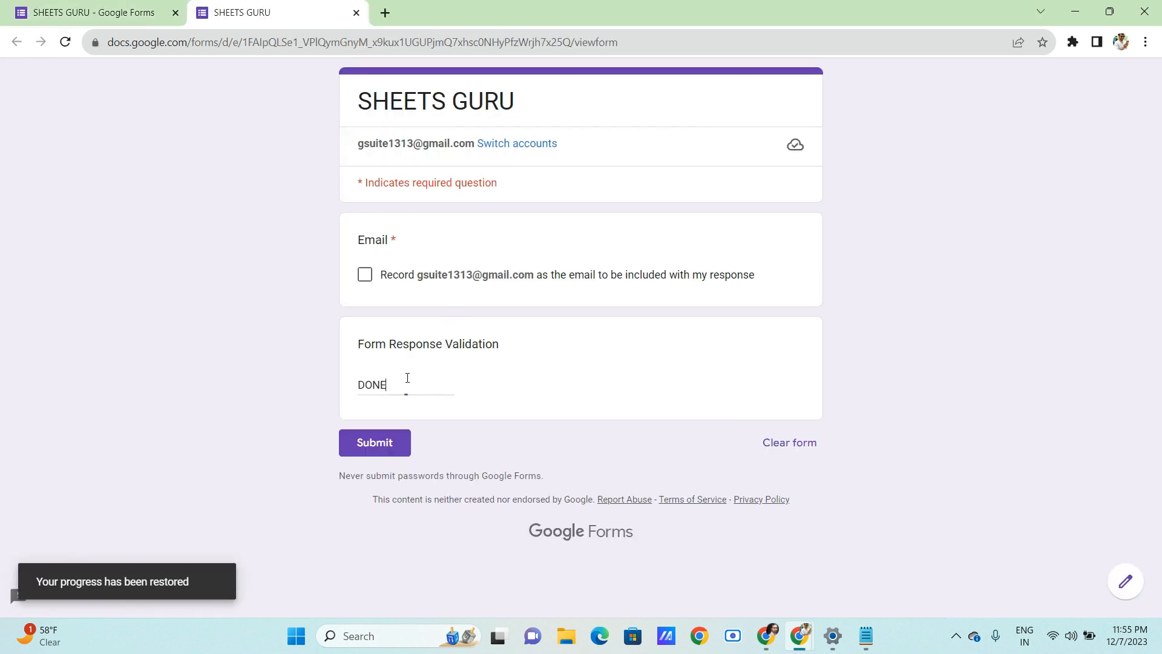
double_click(407, 379)
key("BackSpace")
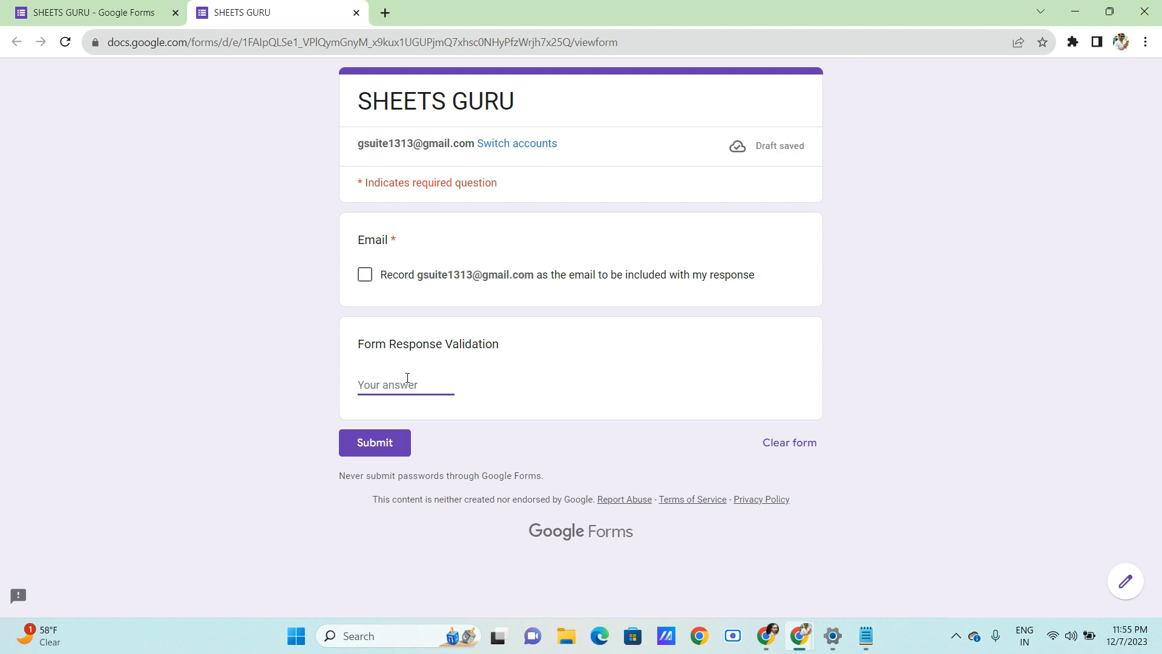
type("1")
left_click(493, 412)
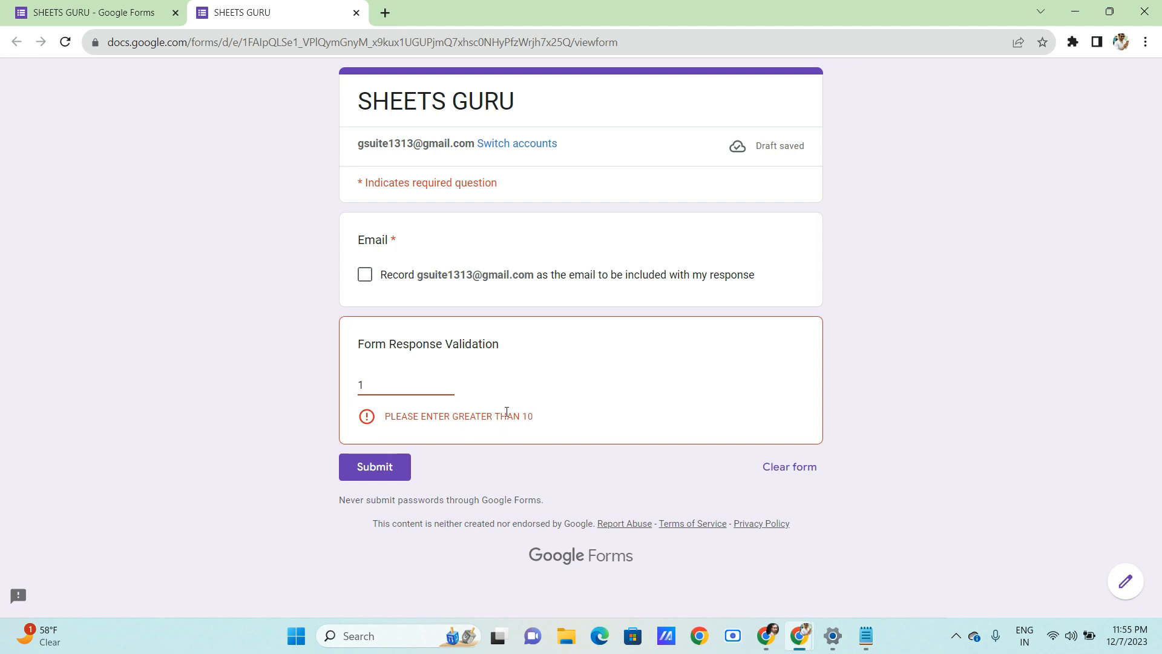
- Change the preview answer to 11 so it passes, and return to the editor
left_click(376, 381)
type("0")
key("BackSpace")
type("1")
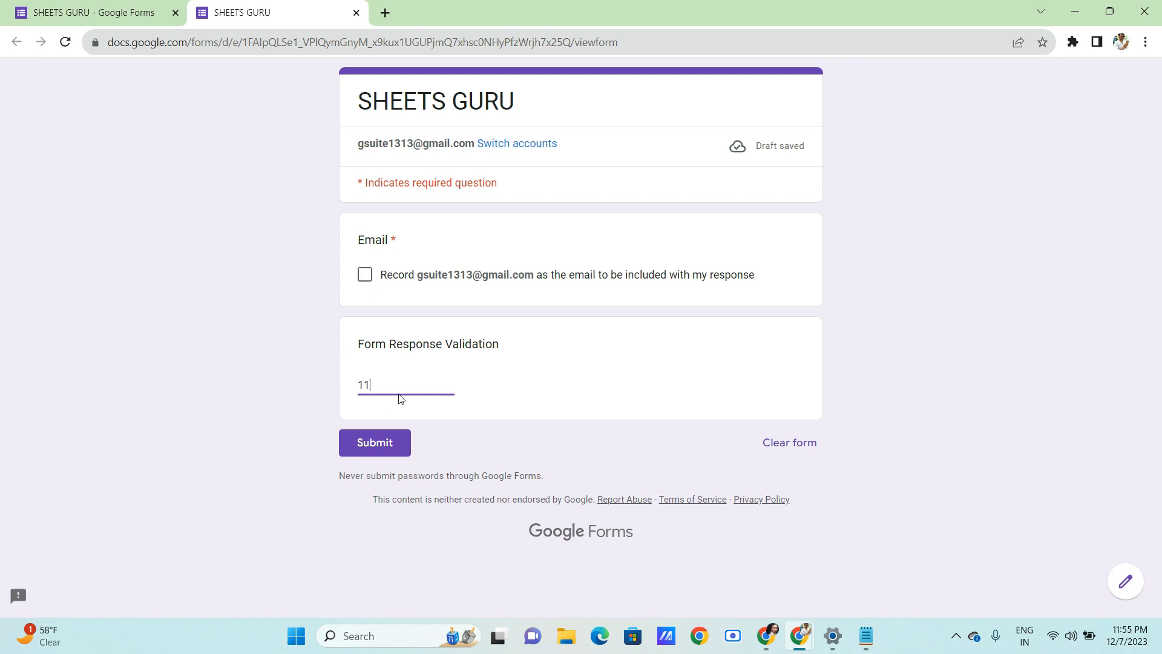
left_click(91, 12)
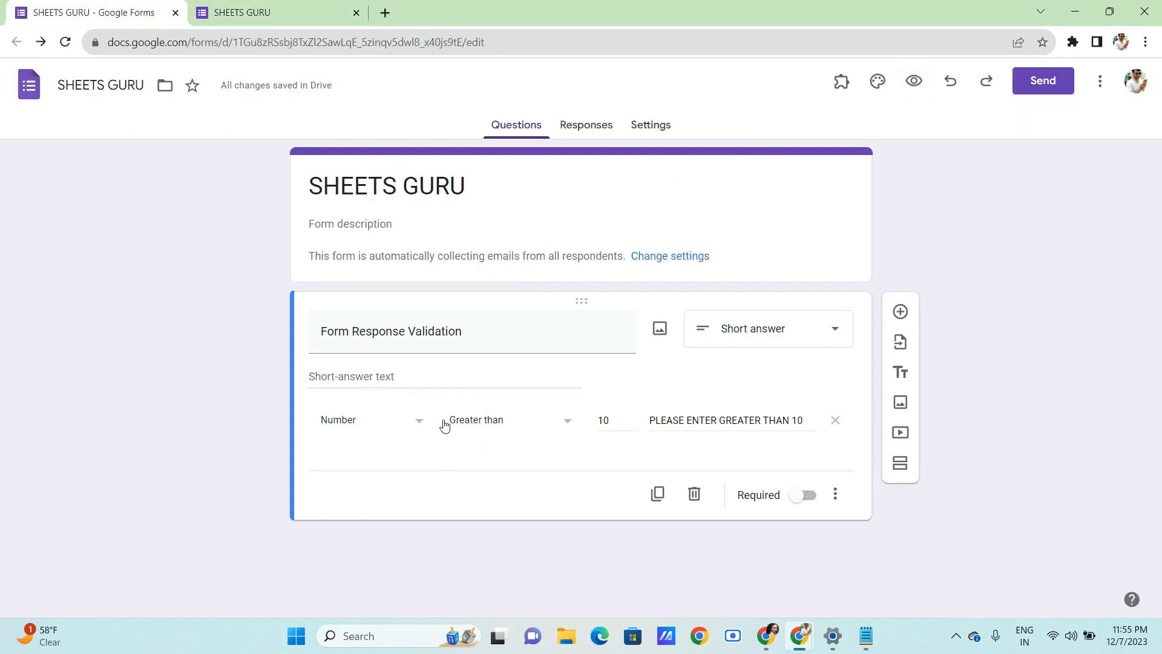
- Change the validation to Length with a minimum character count of 10
left_click(419, 423)
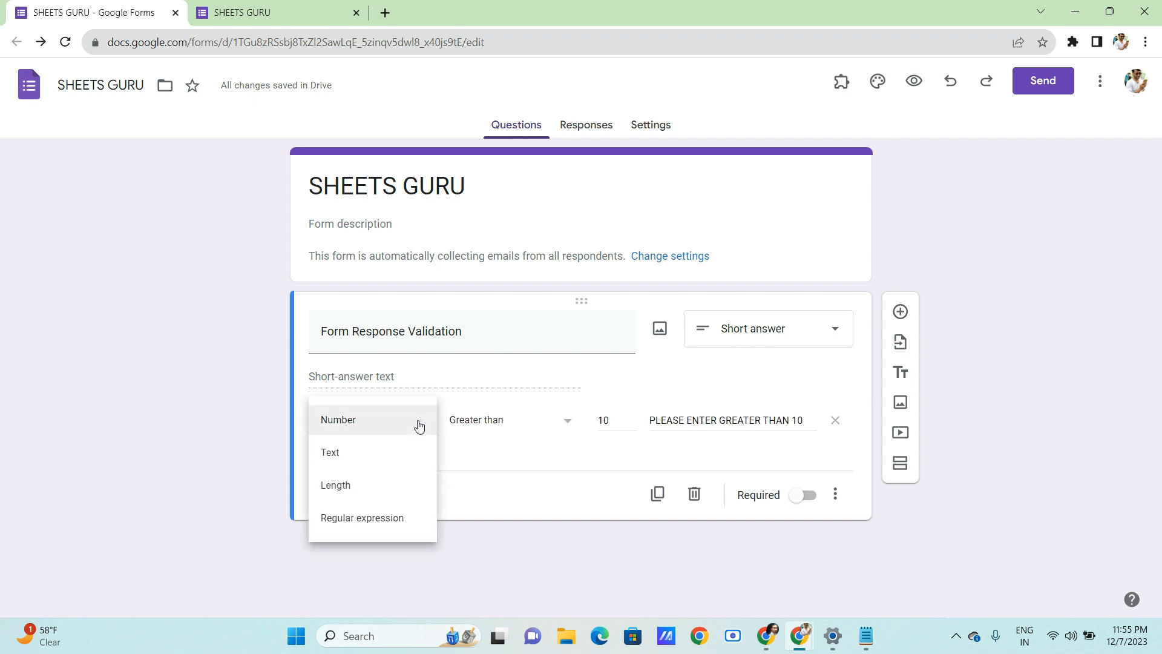
left_click(347, 493)
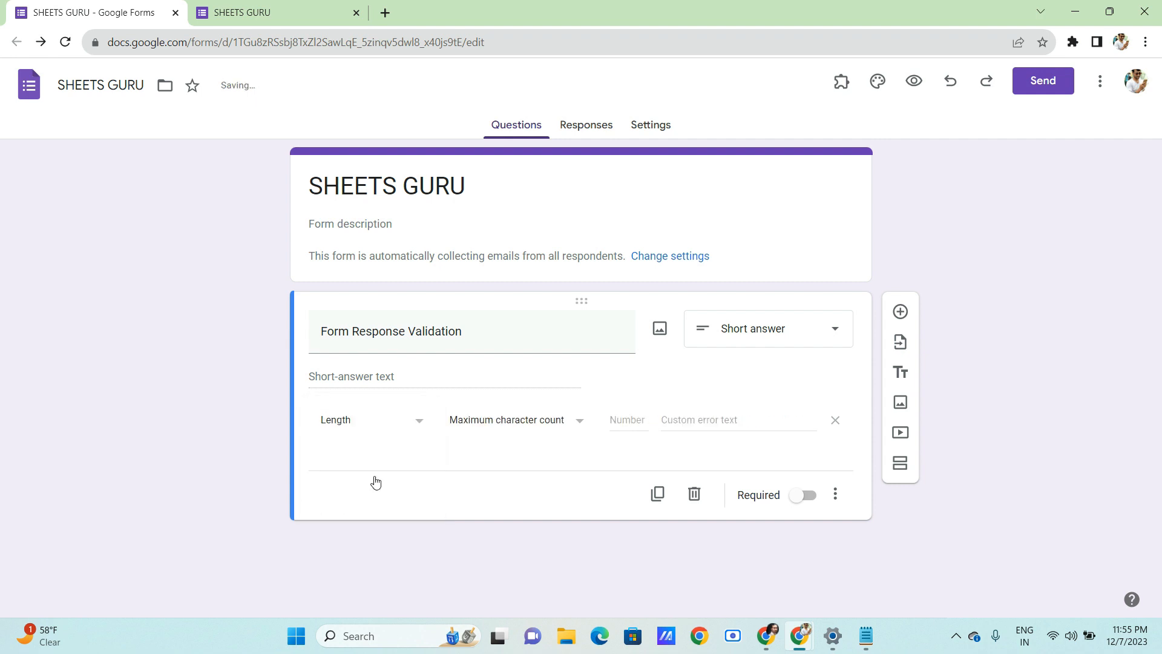
left_click(527, 427)
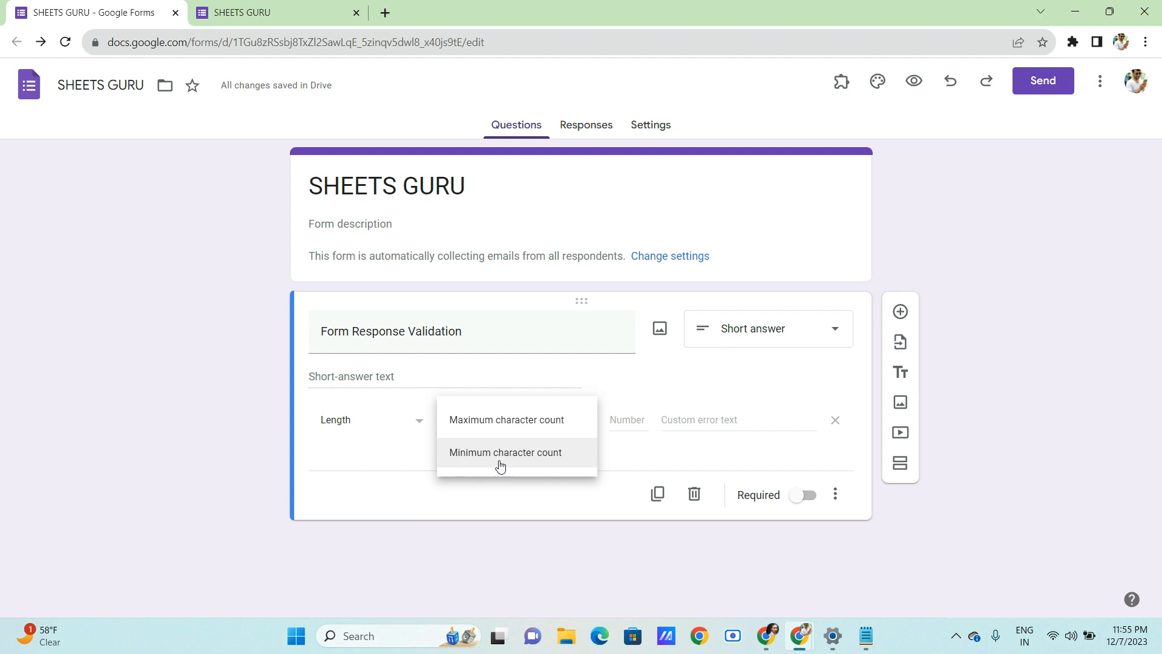
left_click(513, 454)
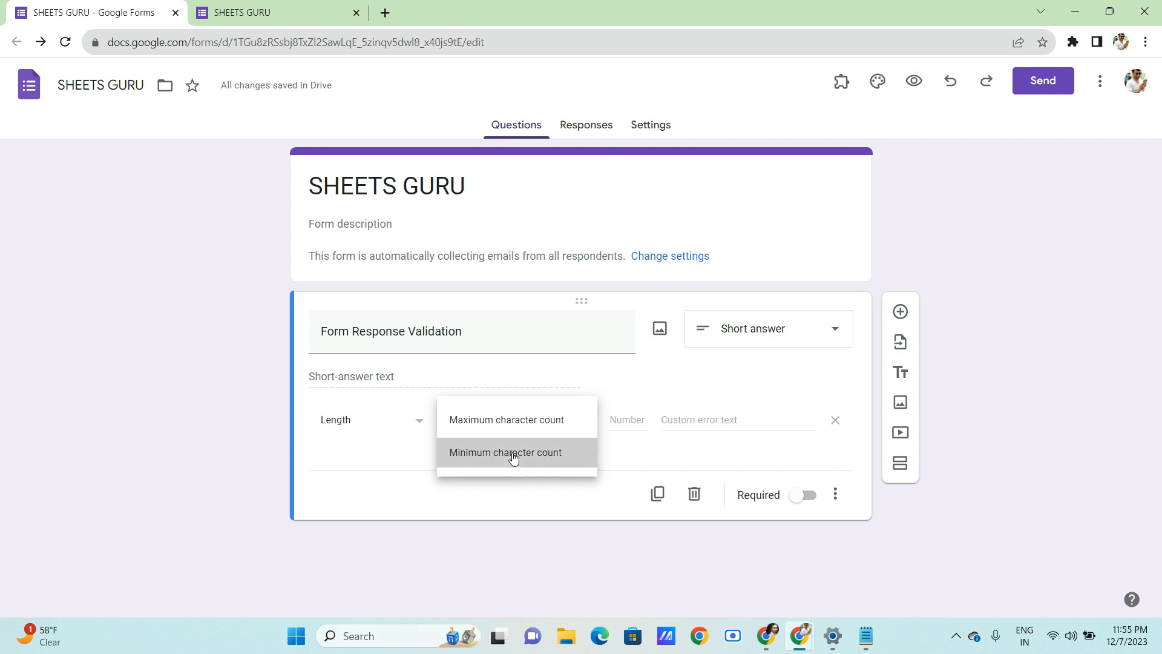
left_click(624, 421)
type("10")
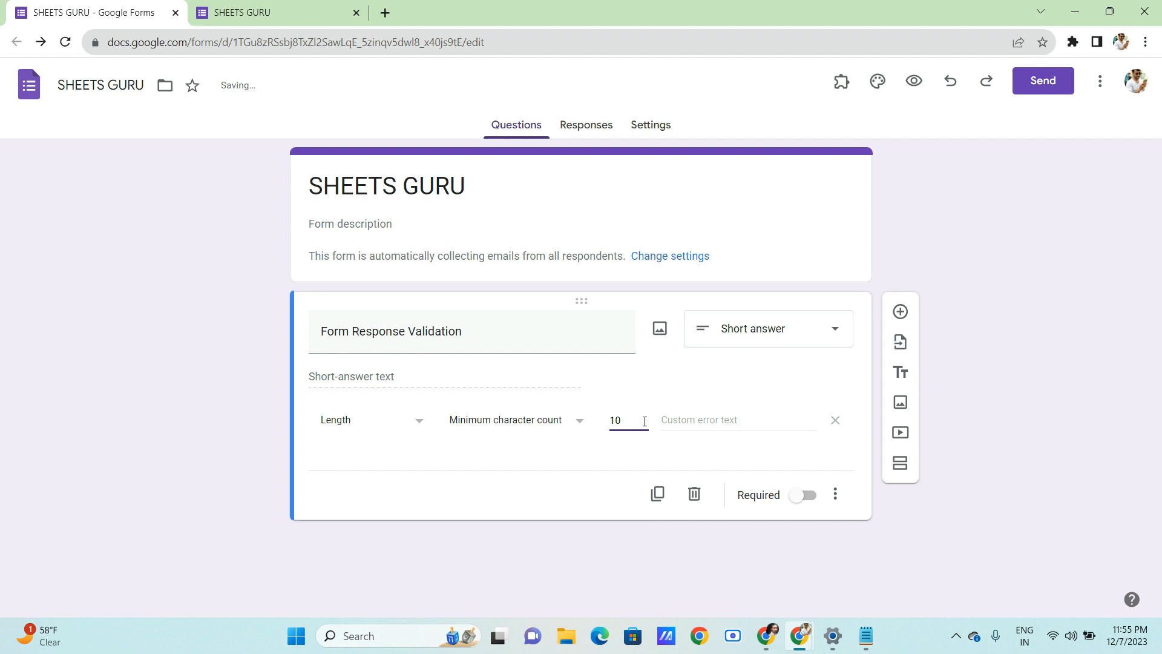
- Set the custom error text to 'PLEAE ENTER VALID MOBILE NUMBER'
left_click(696, 421)
type("pLEA")
key("BackSpace")
key("BackSpace")
key("BackSpace")
key("BackSpace")
type("PLEAE ENTE")
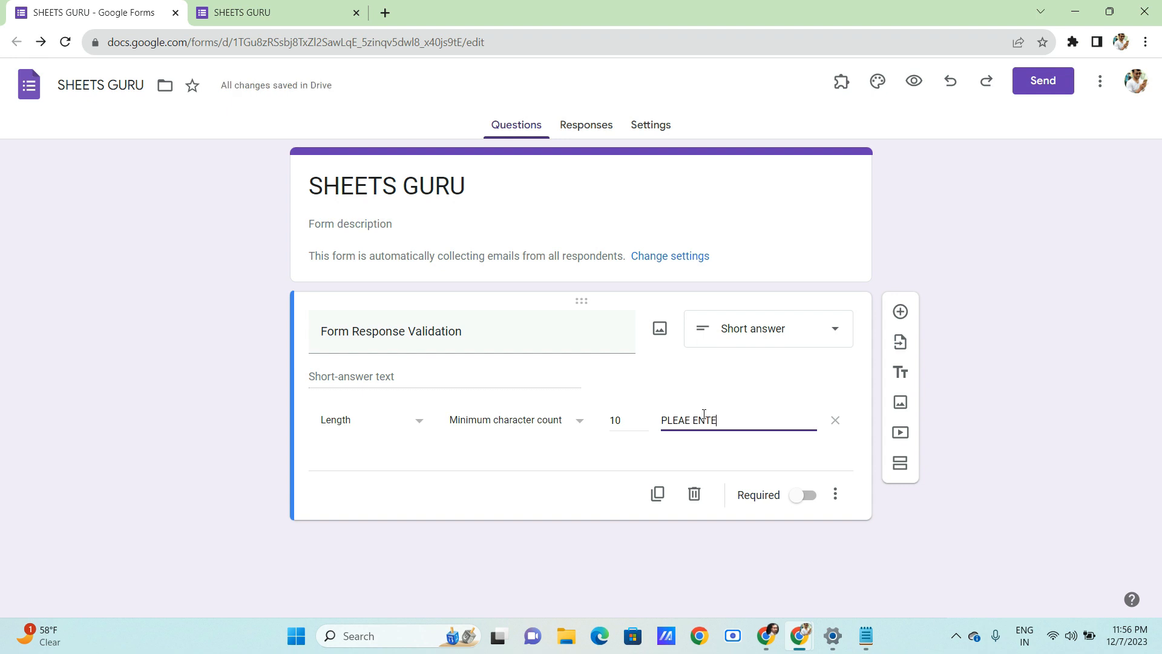
type("R VALID MOBI")
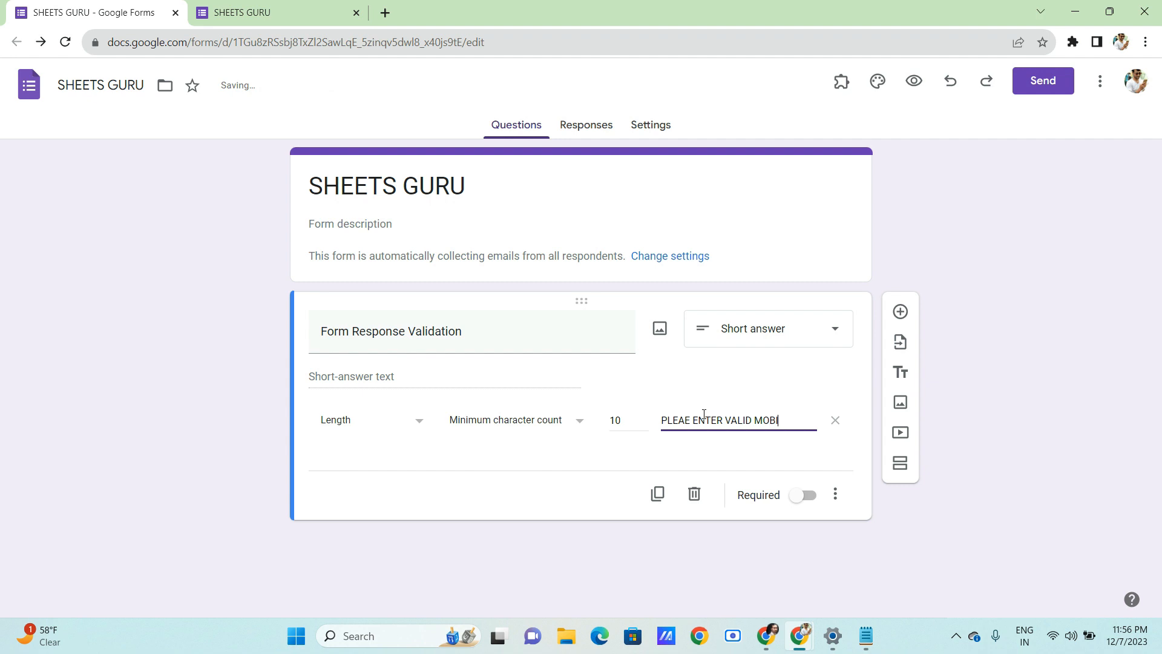
type("LE NUMBER")
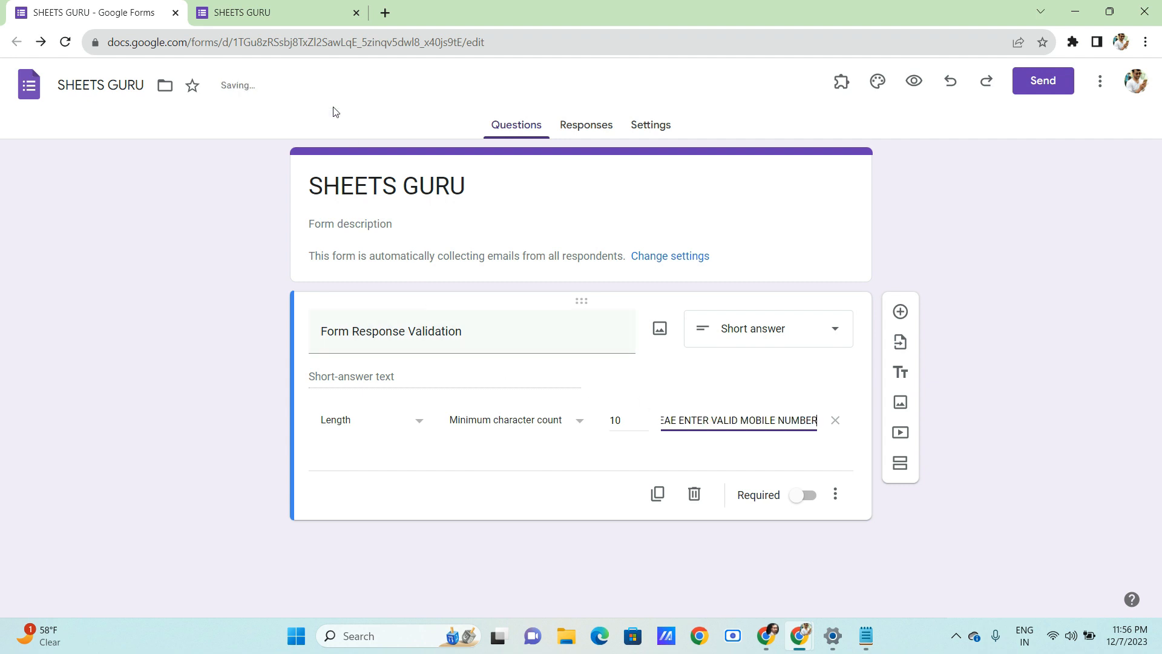
left_click(285, 17)
- Reload the live form and enter 112255 to see the mobile number error
left_click(66, 44)
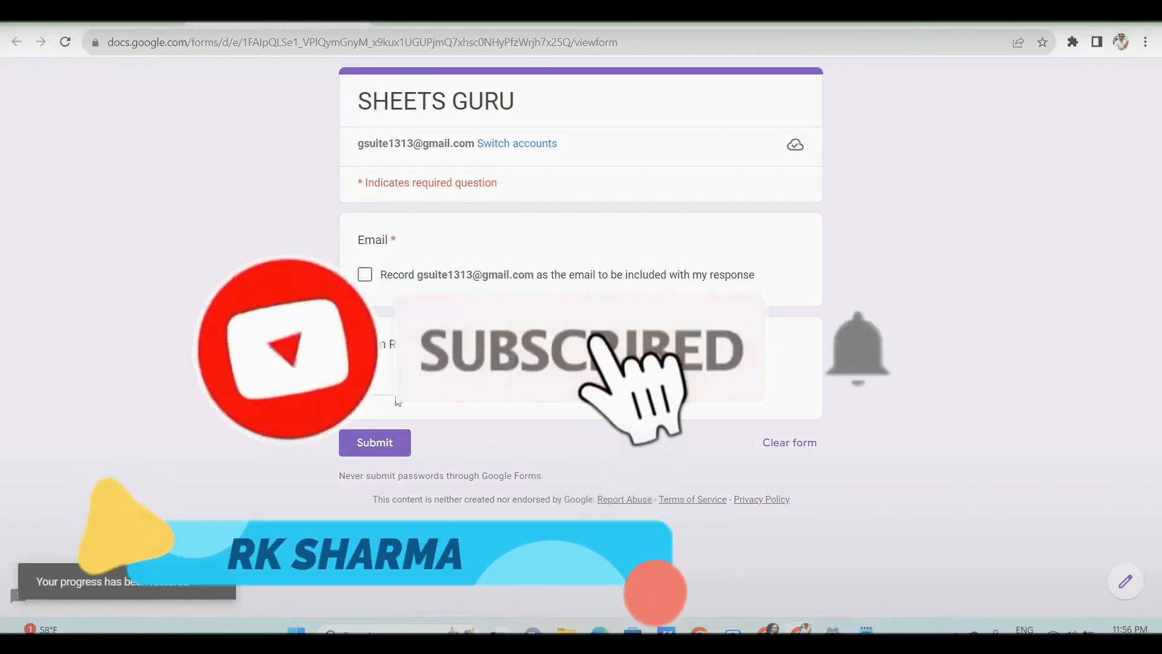
left_click(379, 385)
type("d")
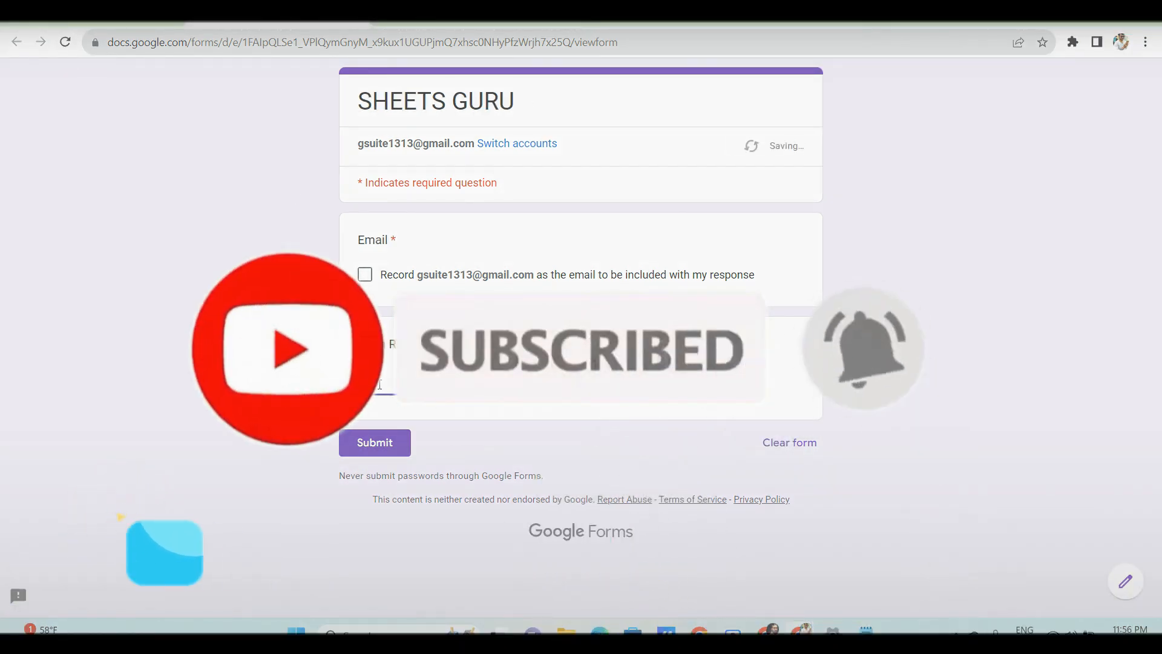
type("255")
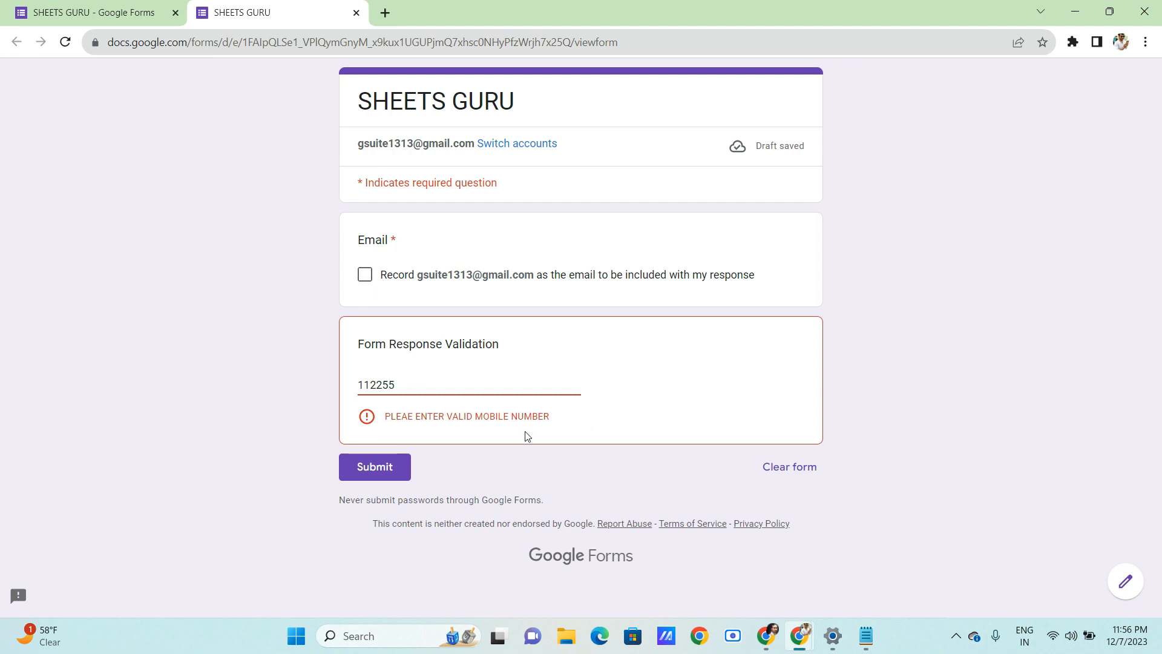
double_click(403, 386)
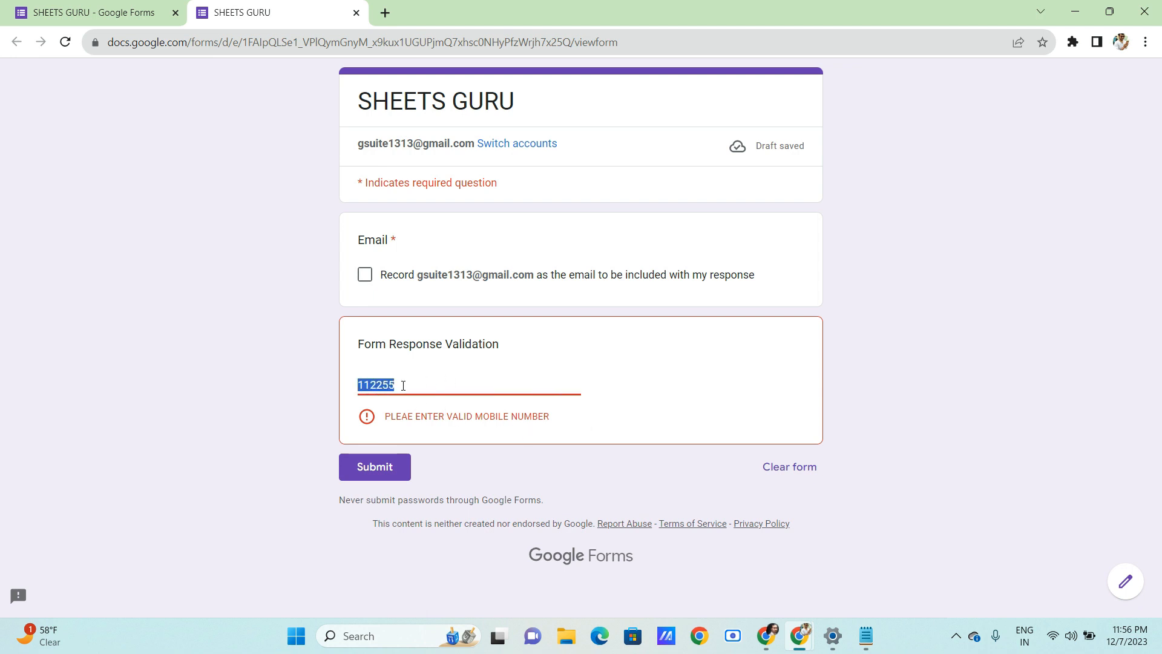
type("1234")
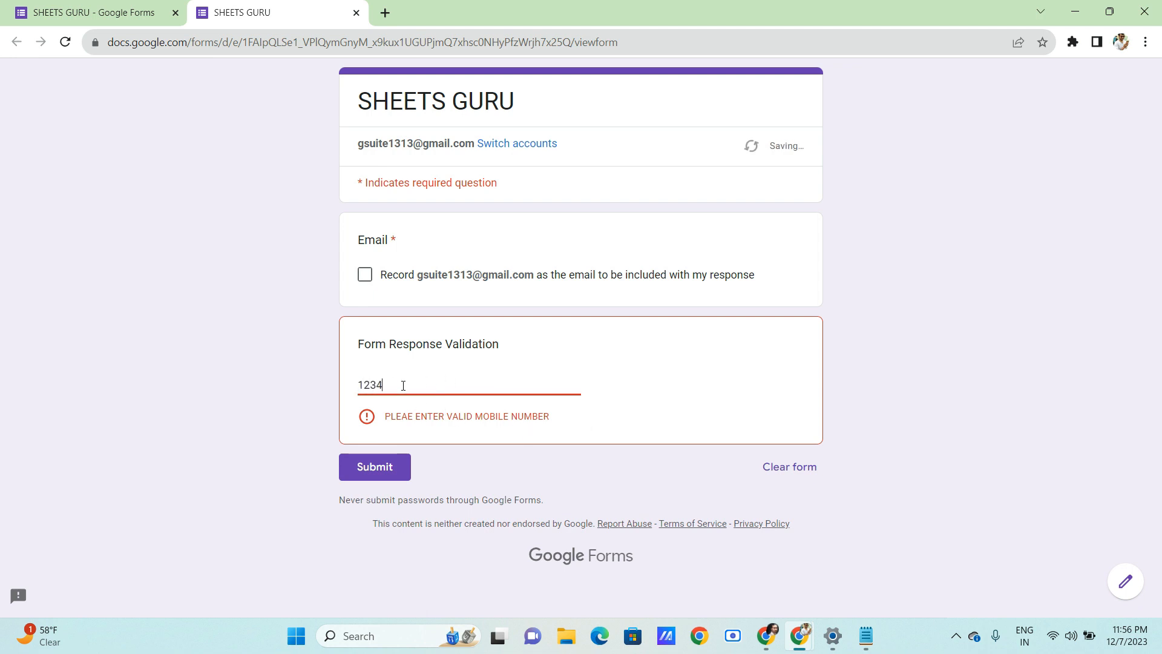
type("567890")
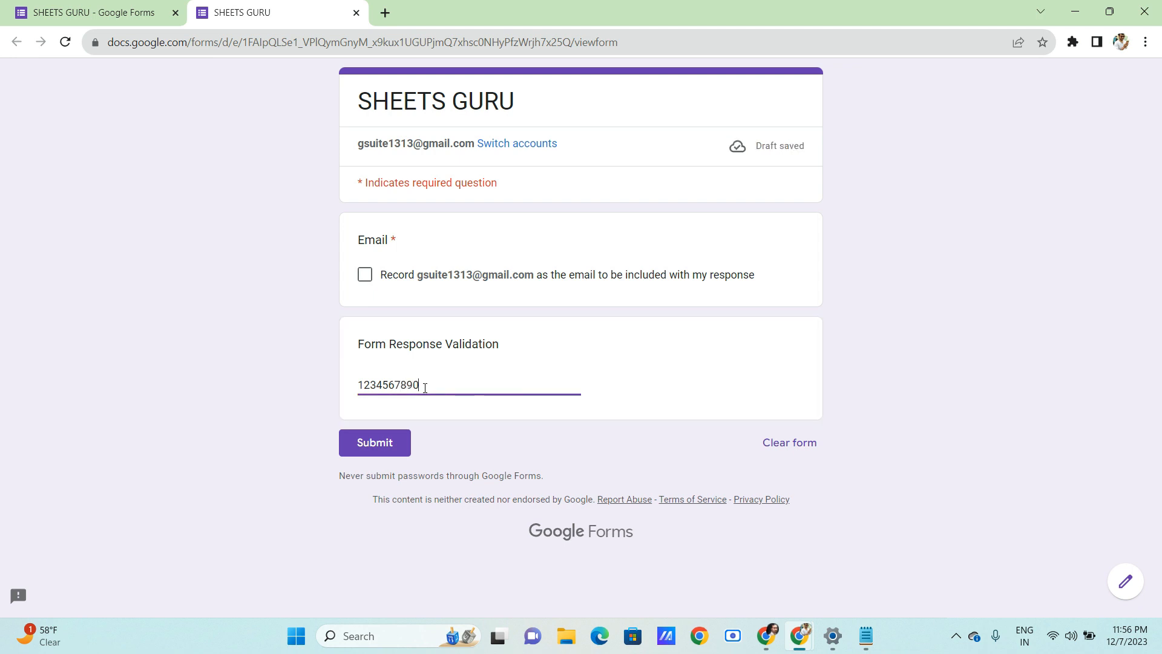
left_click_drag(428, 386, 331, 396)
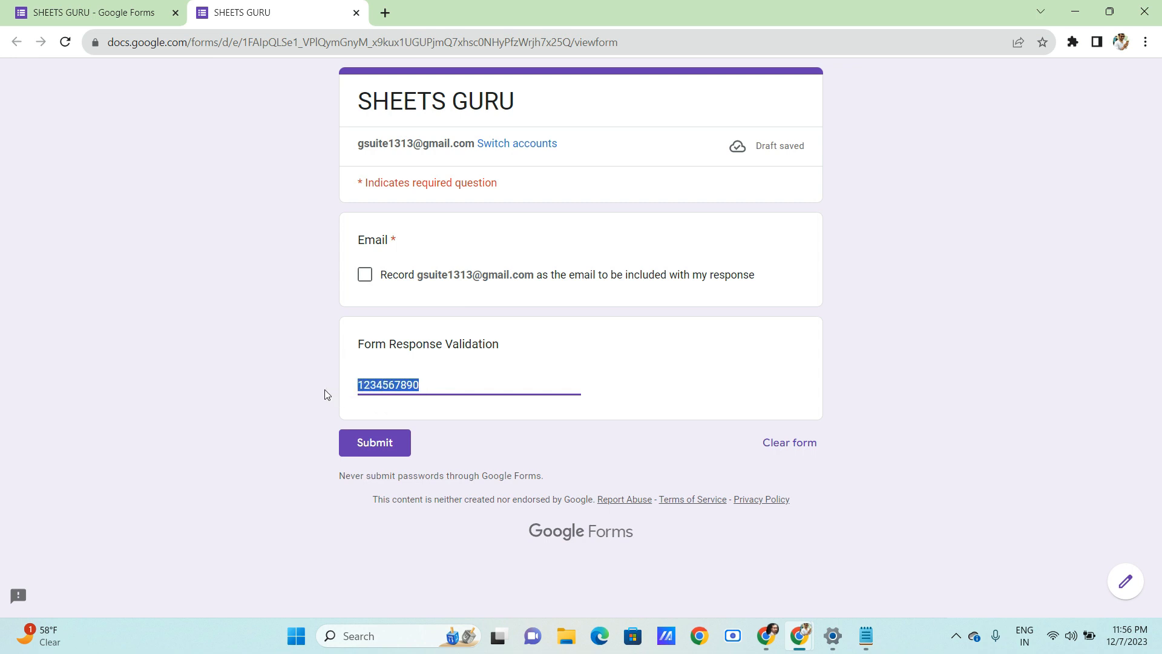
key("Right")
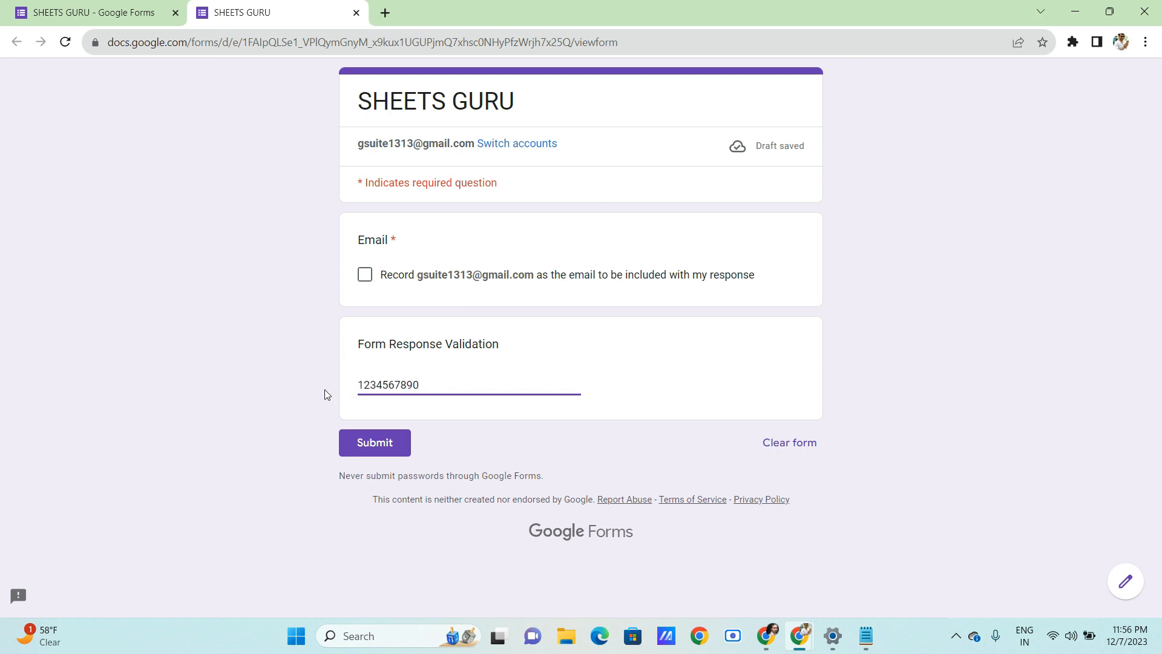
type("1")
left_click(444, 388)
left_click(100, 16)
left_click(516, 420)
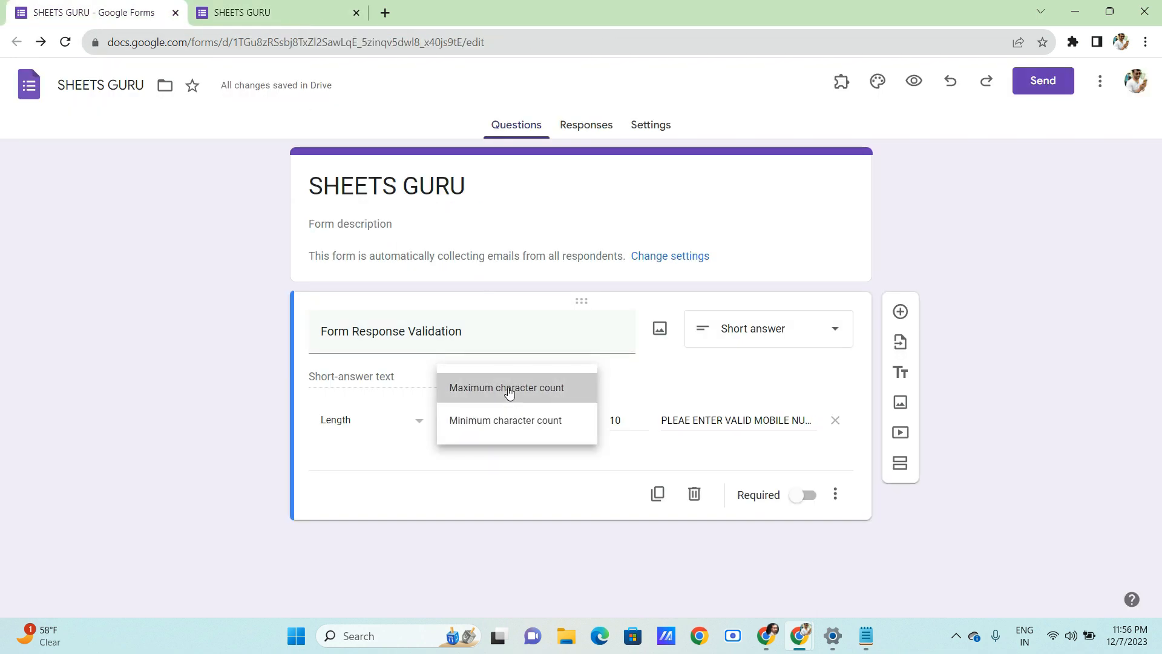
- Change the rule to a maximum character count of 10 and reload the preview
left_click(524, 393)
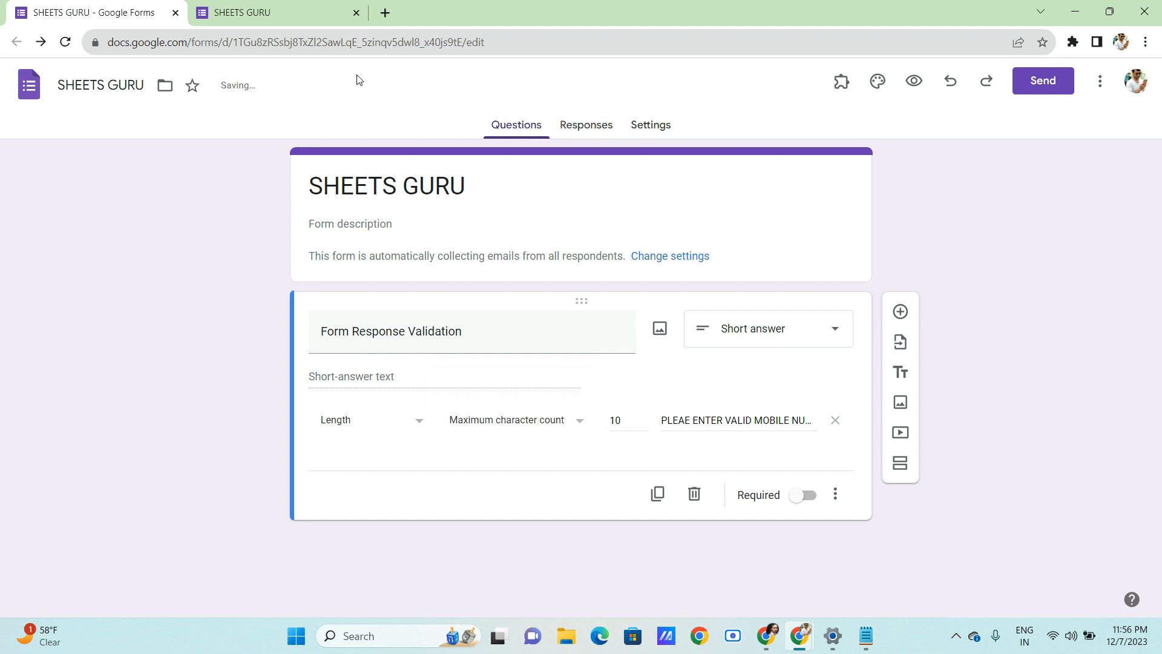
left_click(276, 12)
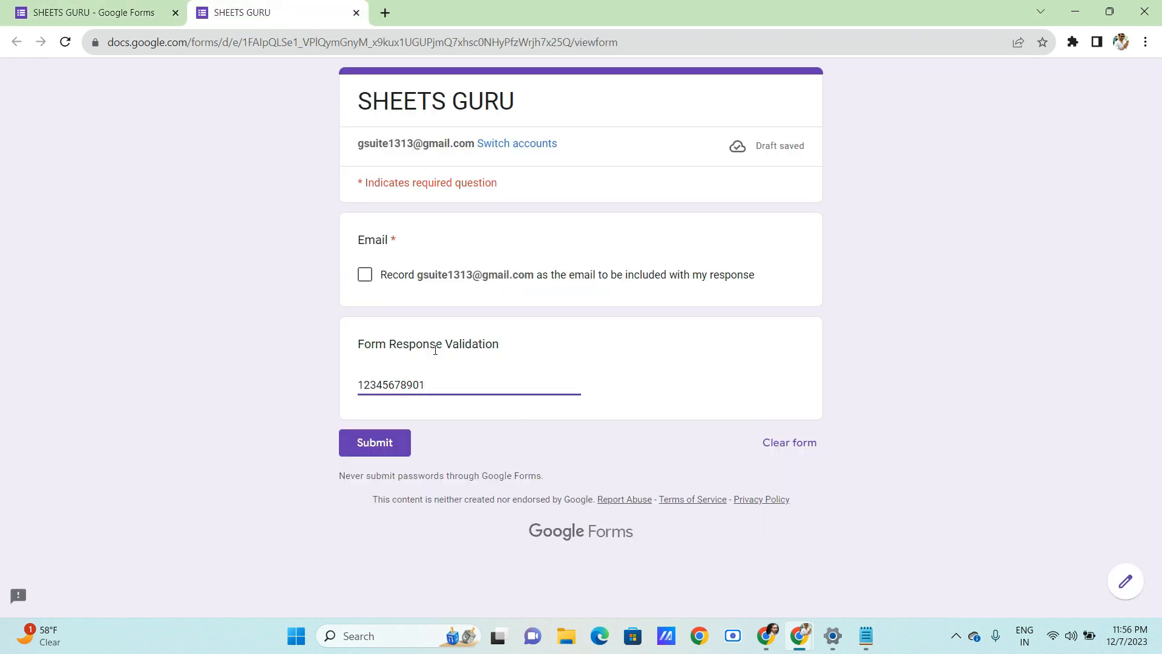
left_click(489, 420)
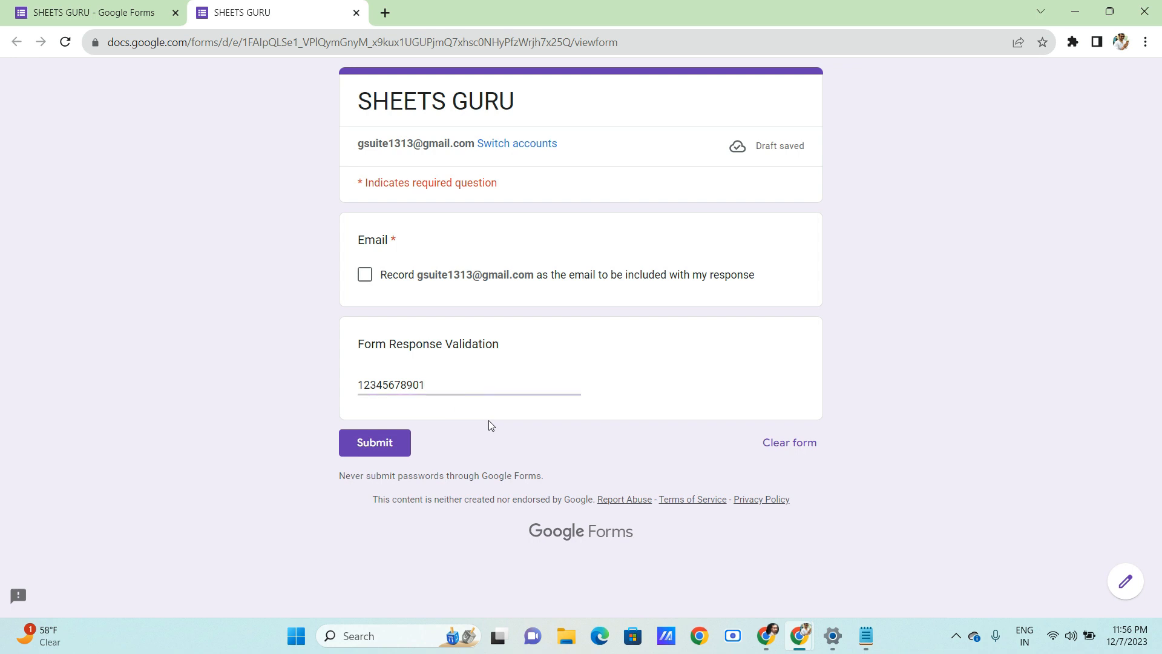
left_click(65, 42)
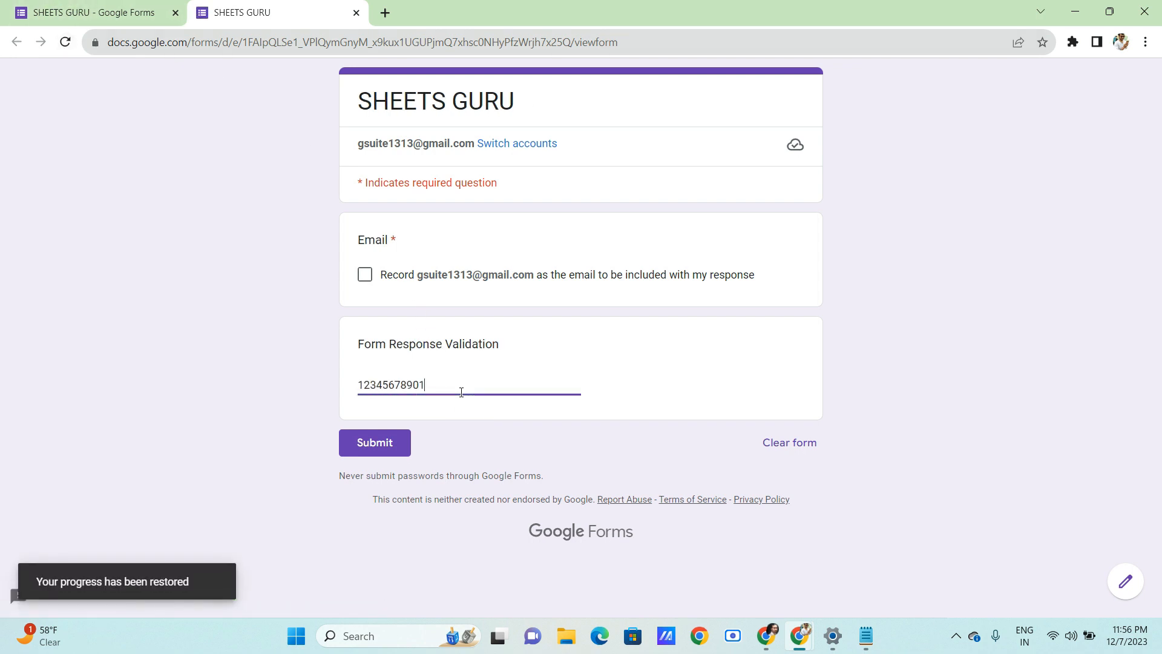
key("BackSpace")
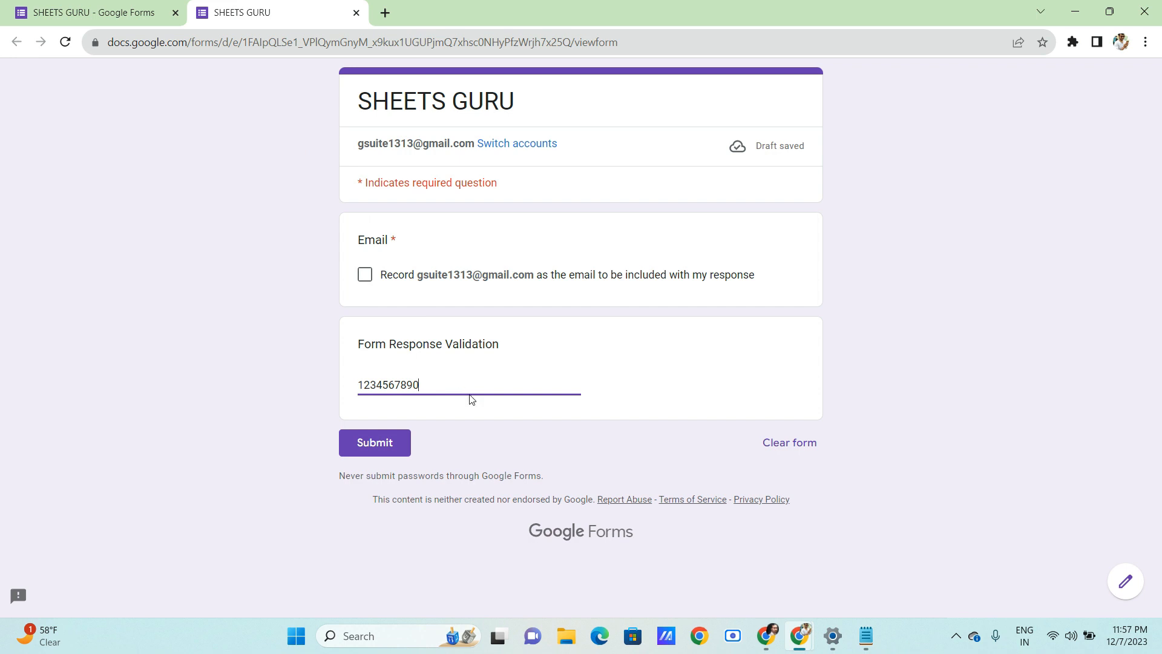
type("25")
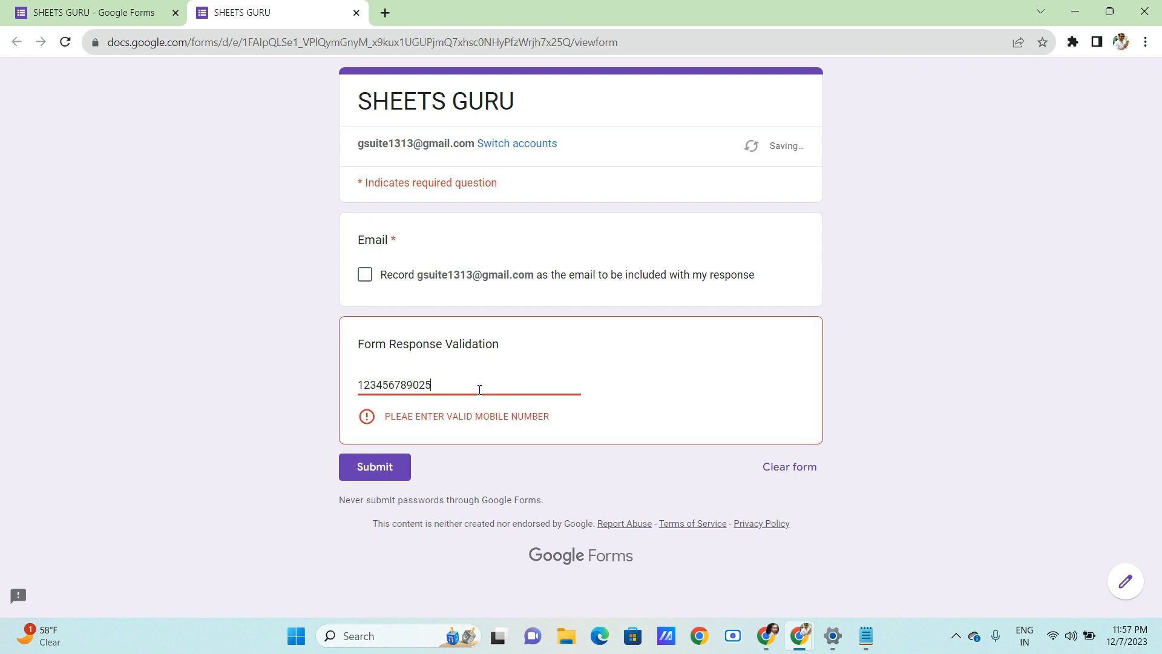
key("BackSpace")
key("BackSpace")
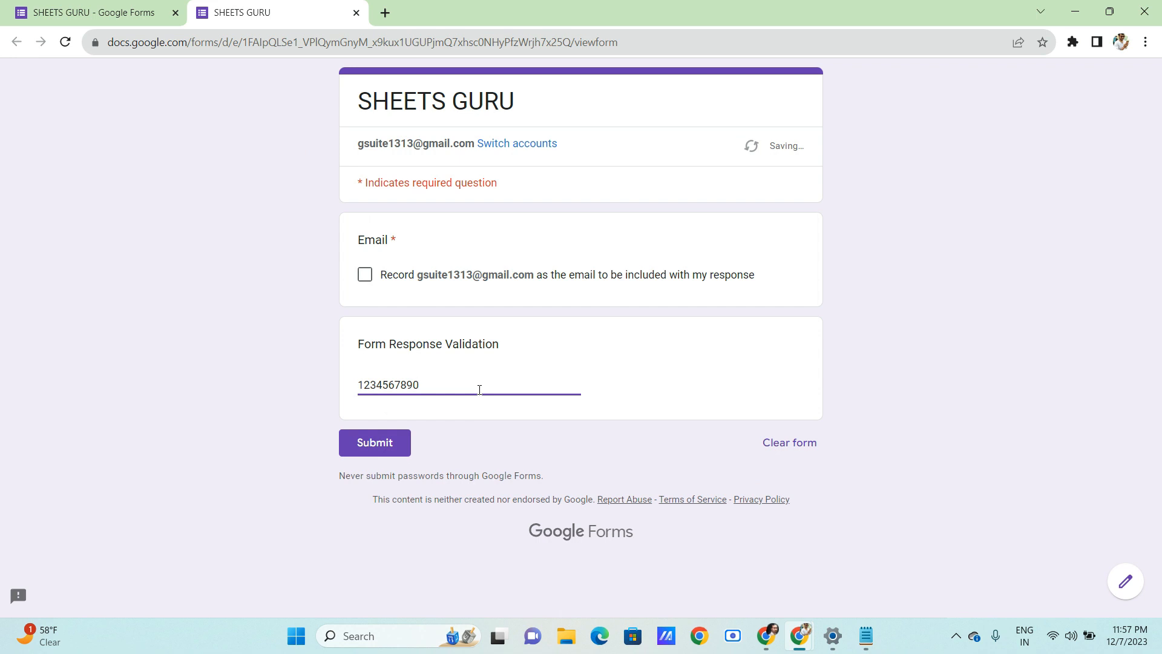
left_click(518, 419)
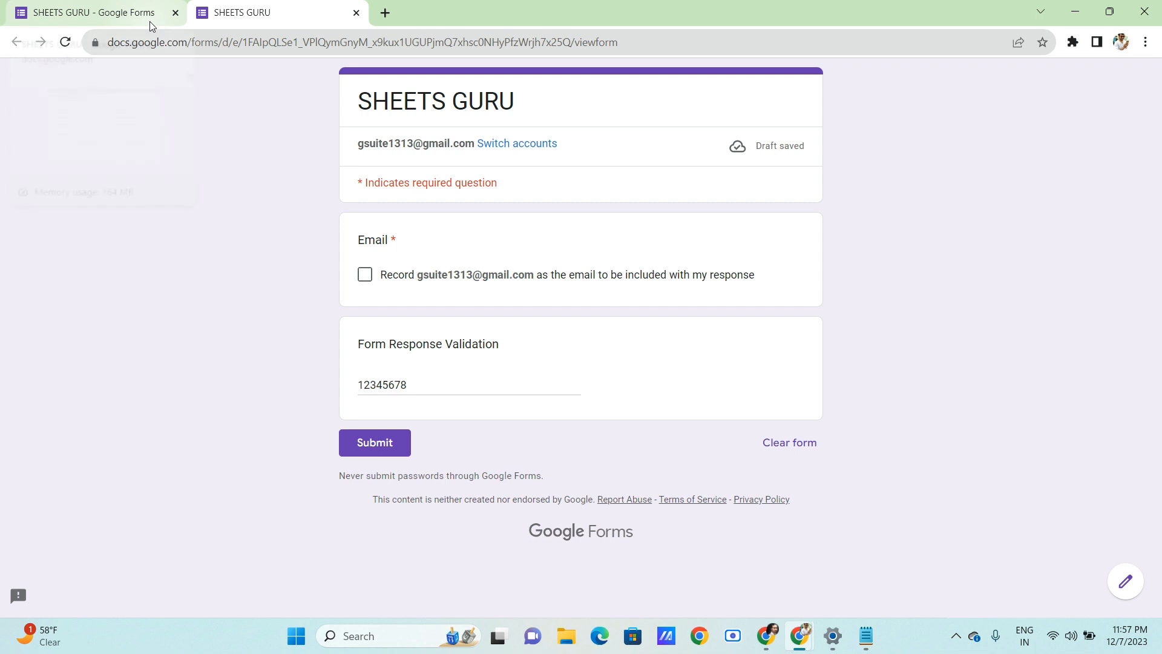
left_click(150, 20)
- Switch validation to Text, Email, with error text 'PLEASE ENTER VALID EMAIL'
left_click(531, 422)
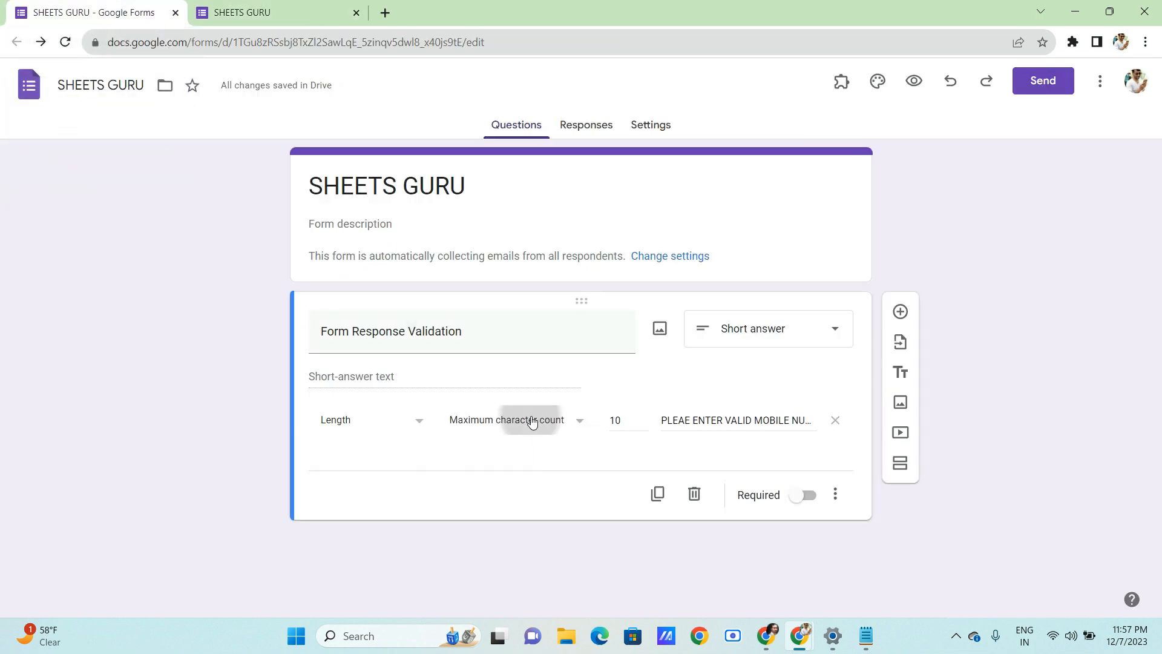
left_click(419, 422)
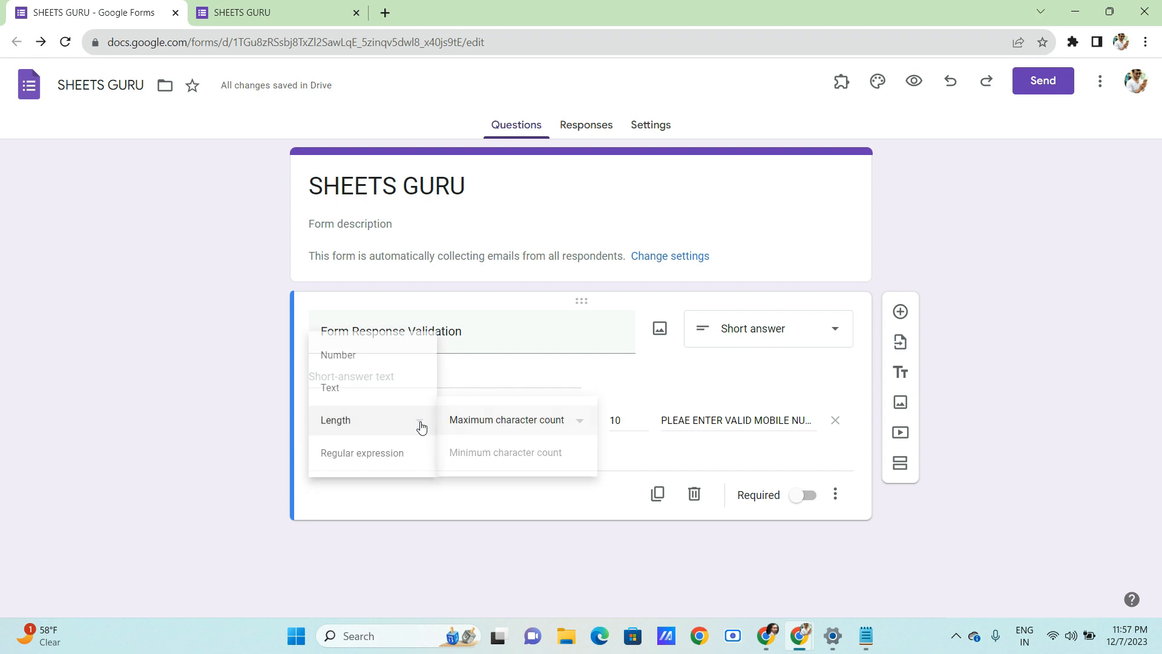
left_click(355, 388)
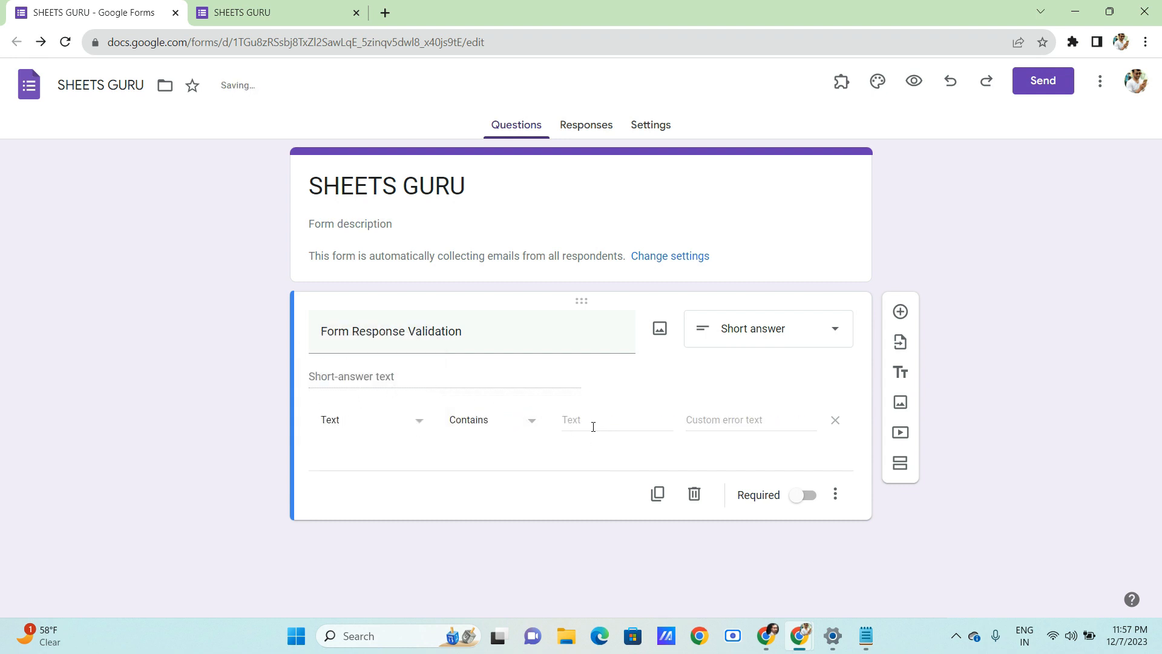
left_click(516, 420)
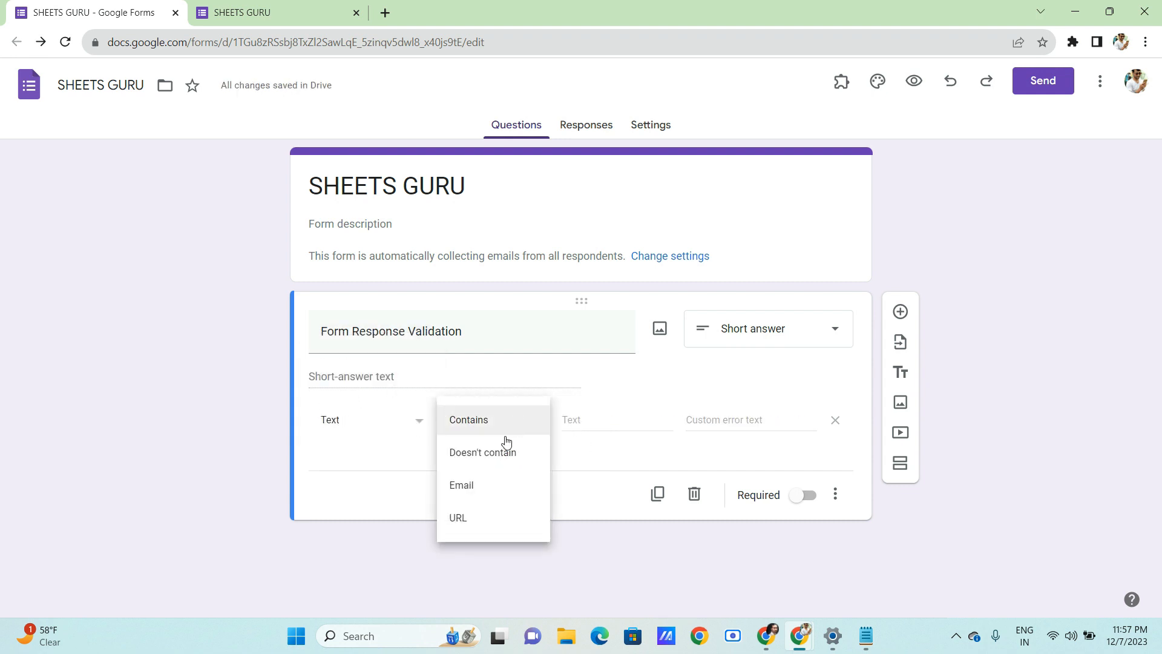
left_click(483, 488)
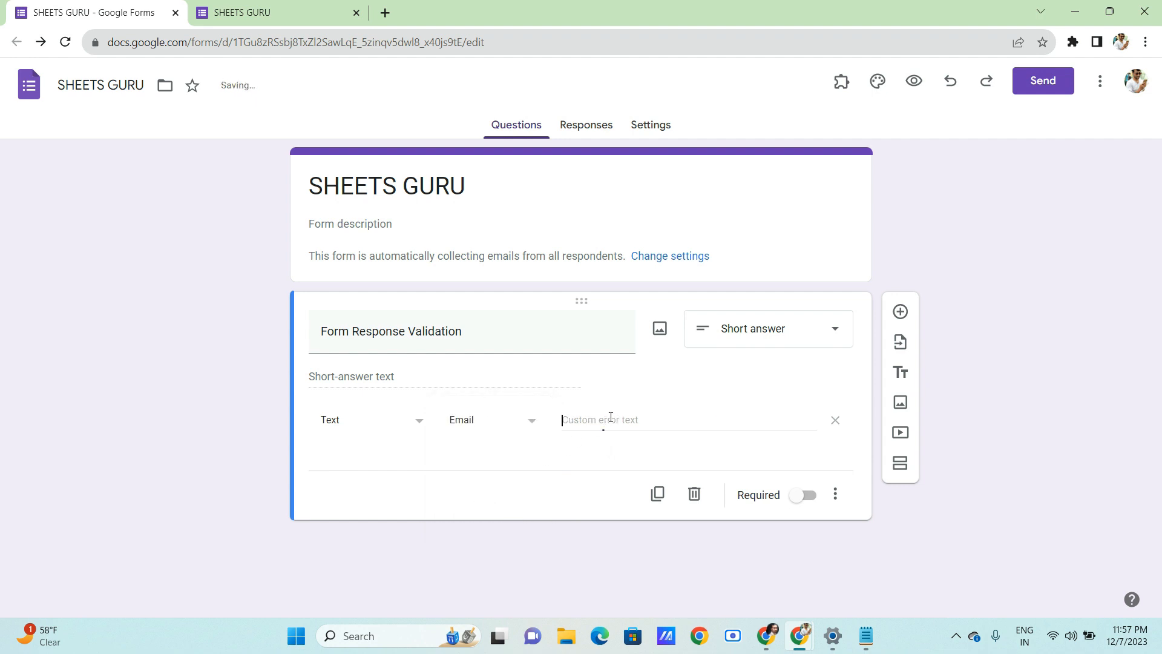
type("PL")
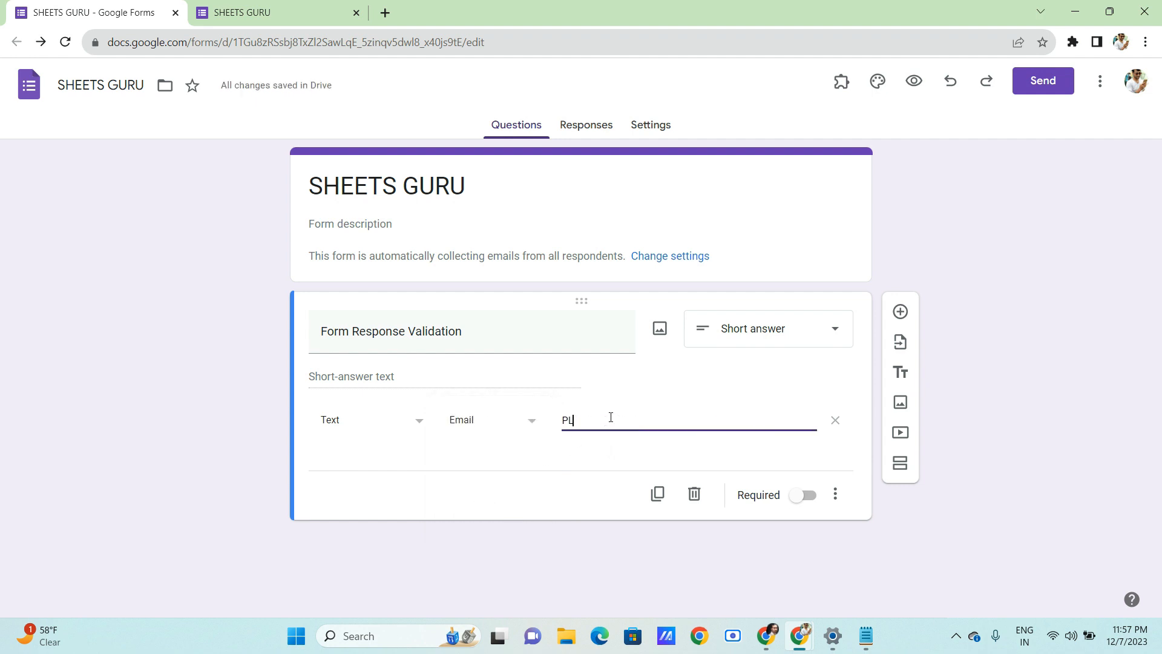
type("EASE")
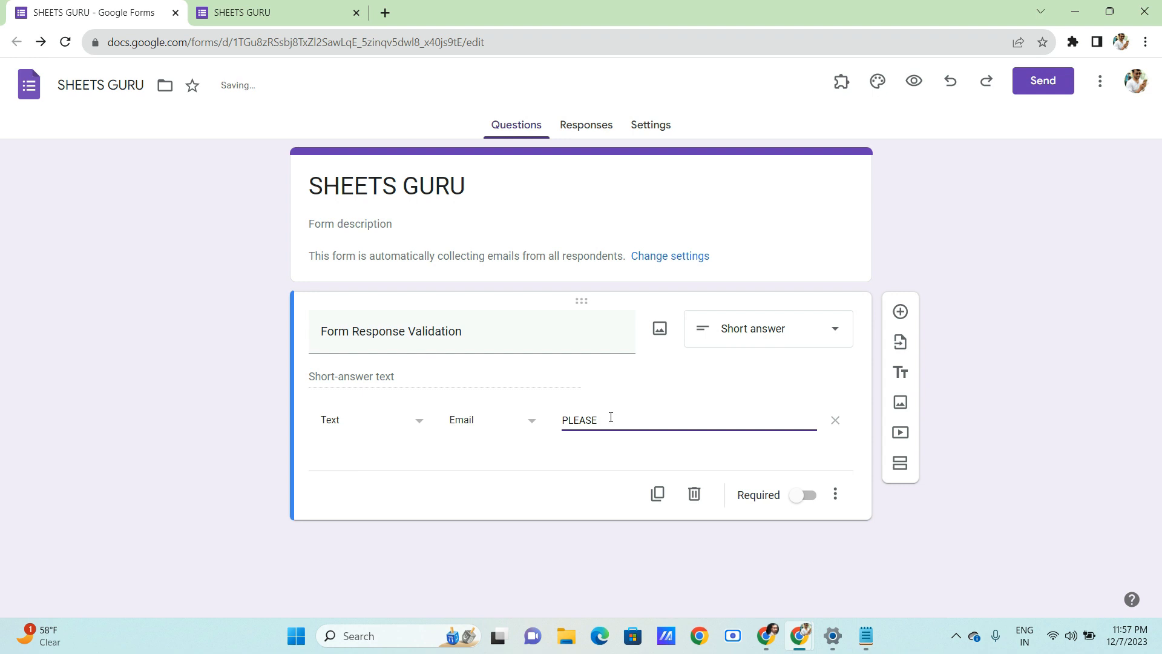
type(" ENTER VALID EMAIL")
- Reload the preview, see 12345678 rejected as not an email, and clear it
left_click(254, 12)
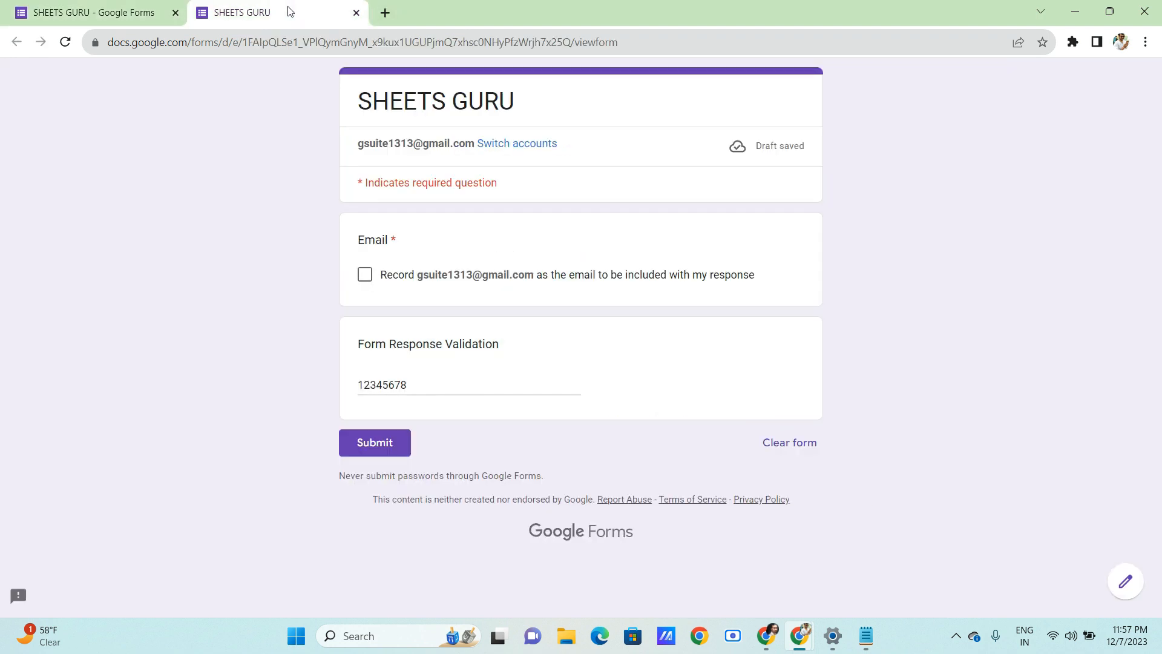
left_click(65, 41)
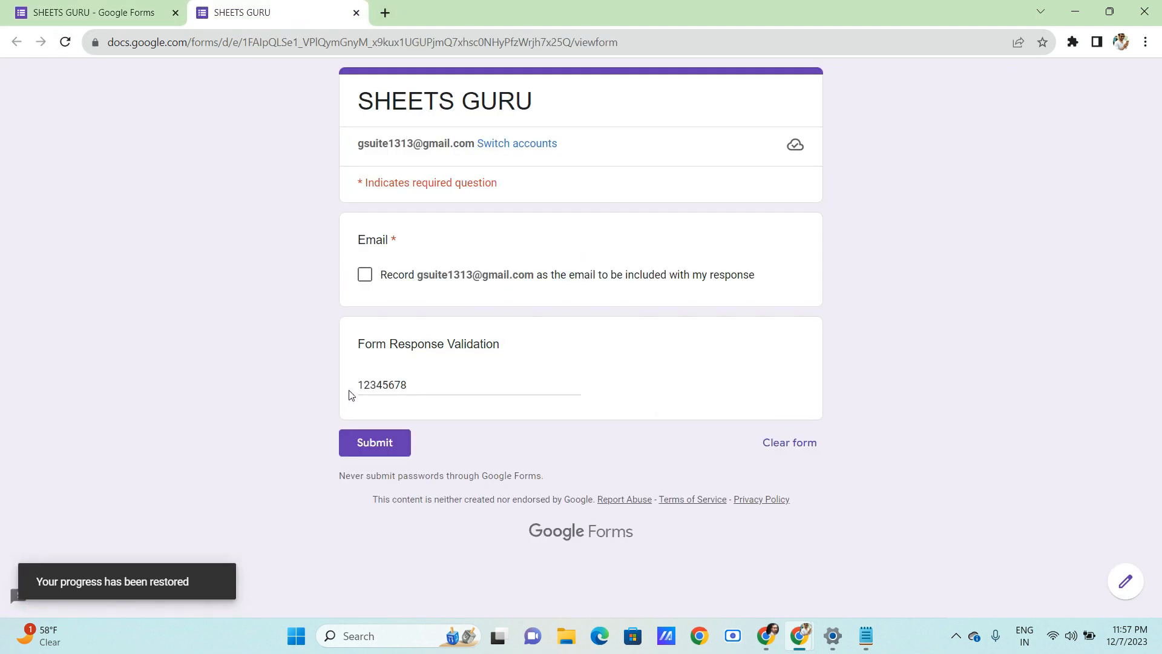
left_click(422, 384)
left_click(477, 431)
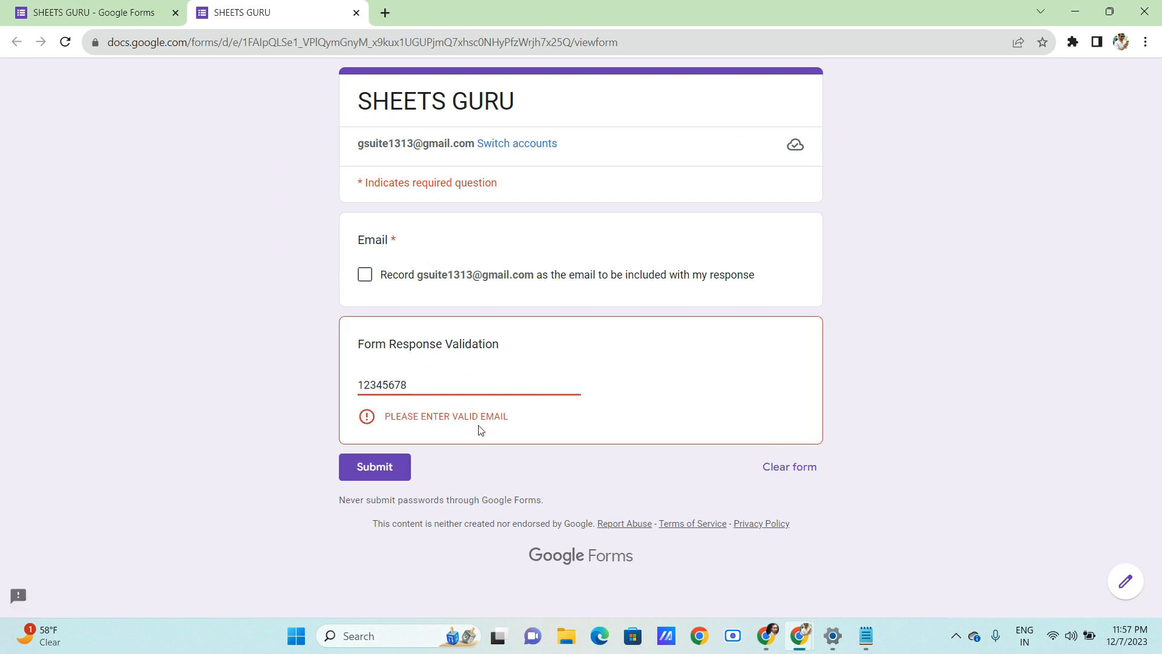
left_click(445, 381)
key("ctrl+a")
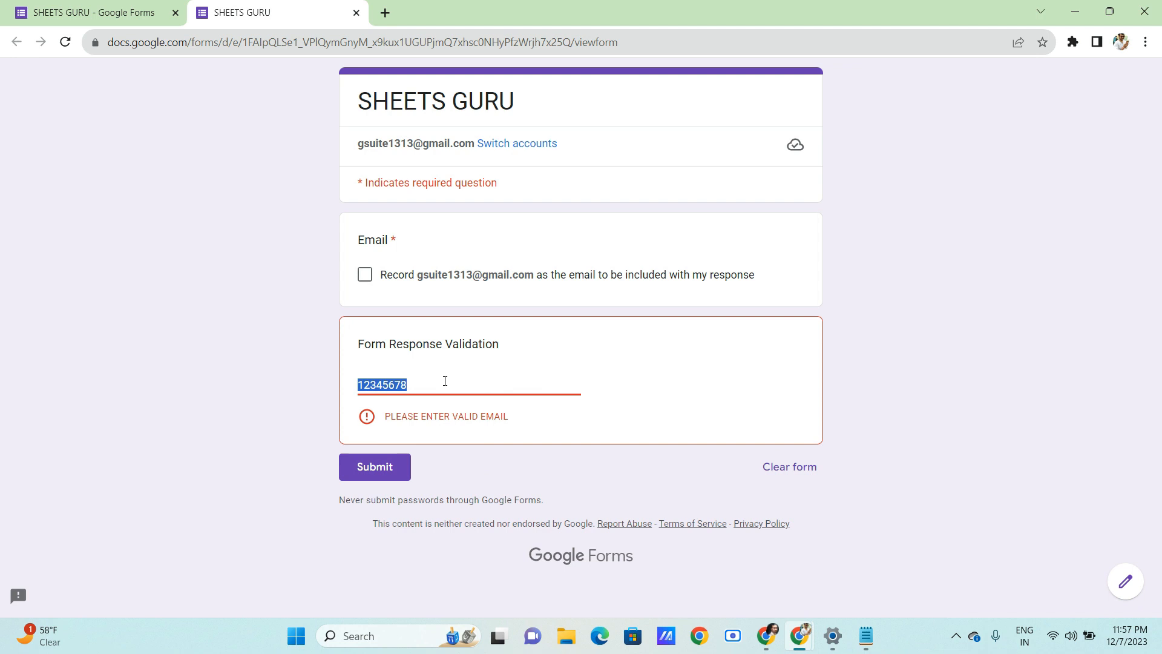
key("BackSpace")
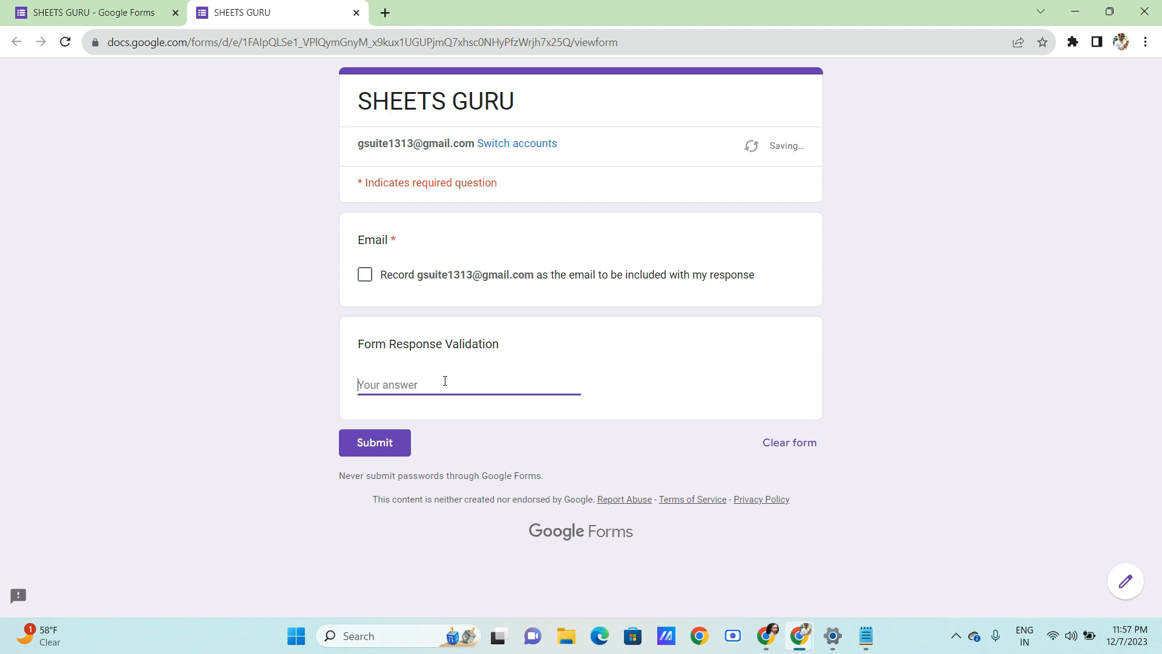
- Try HKSDHKJFDSKFJSD, which fails, then enter a valid email address that passes
type("HKSDHKJFDSKFJSD")
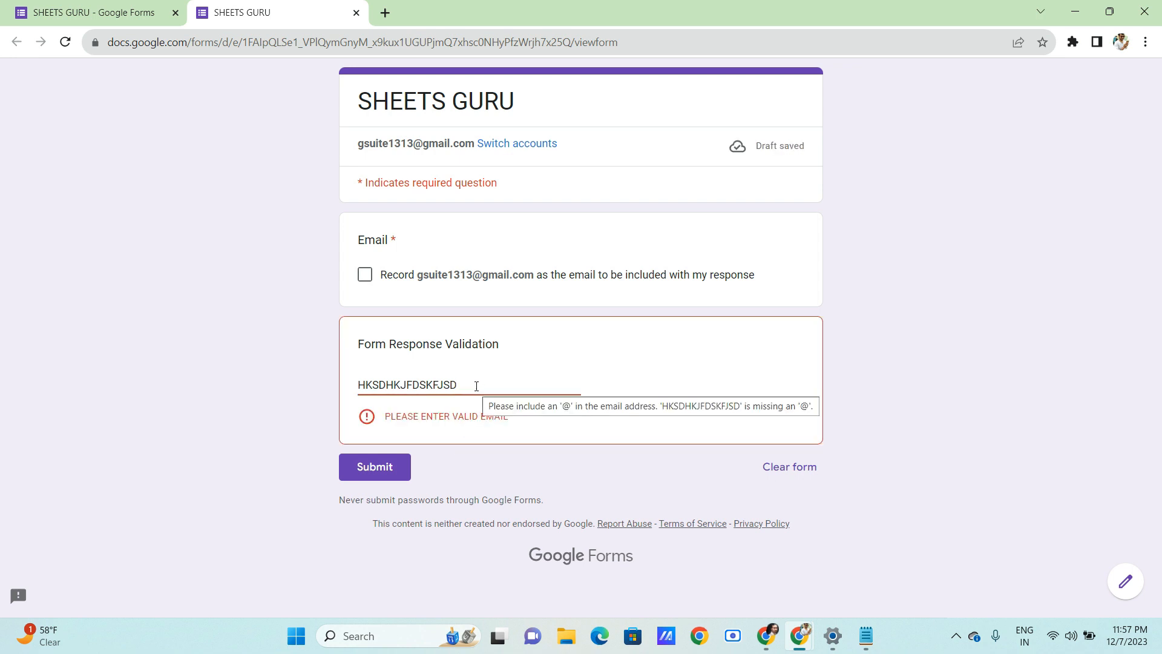
key("ctrl+a")
key("BackSpace")
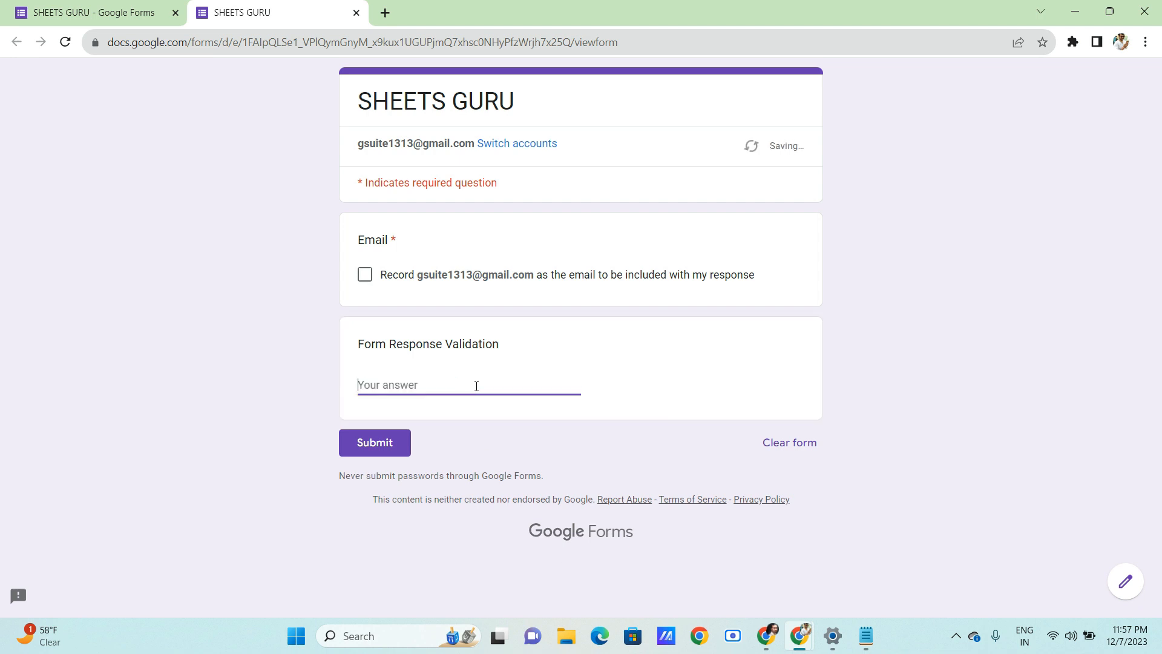
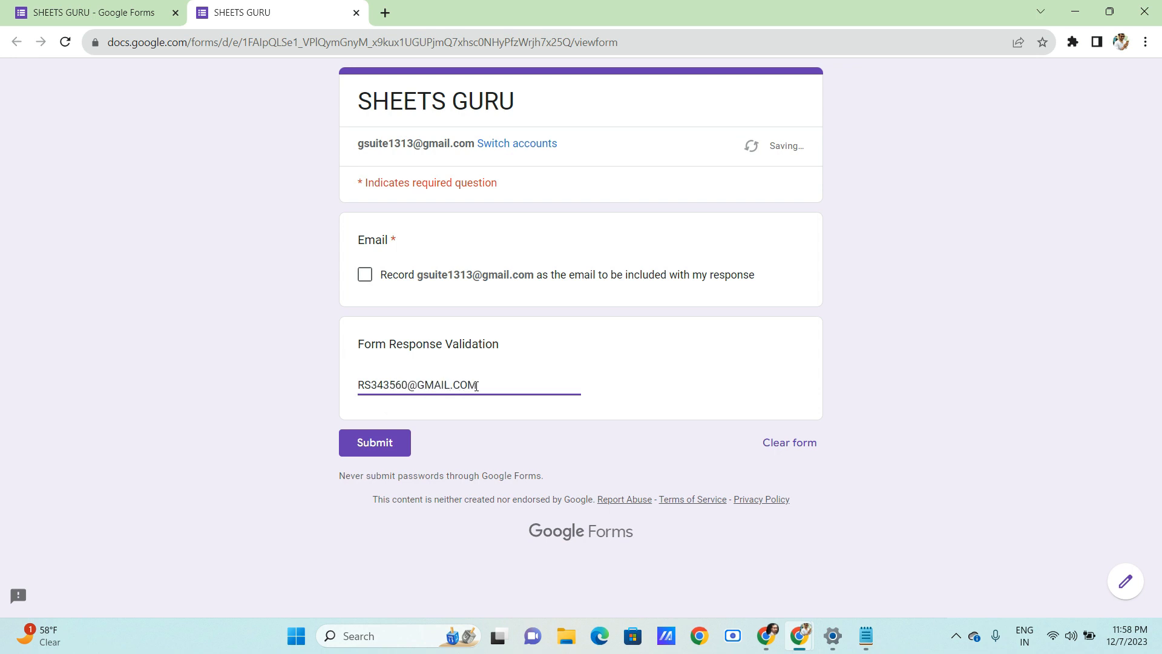
left_click(498, 408)
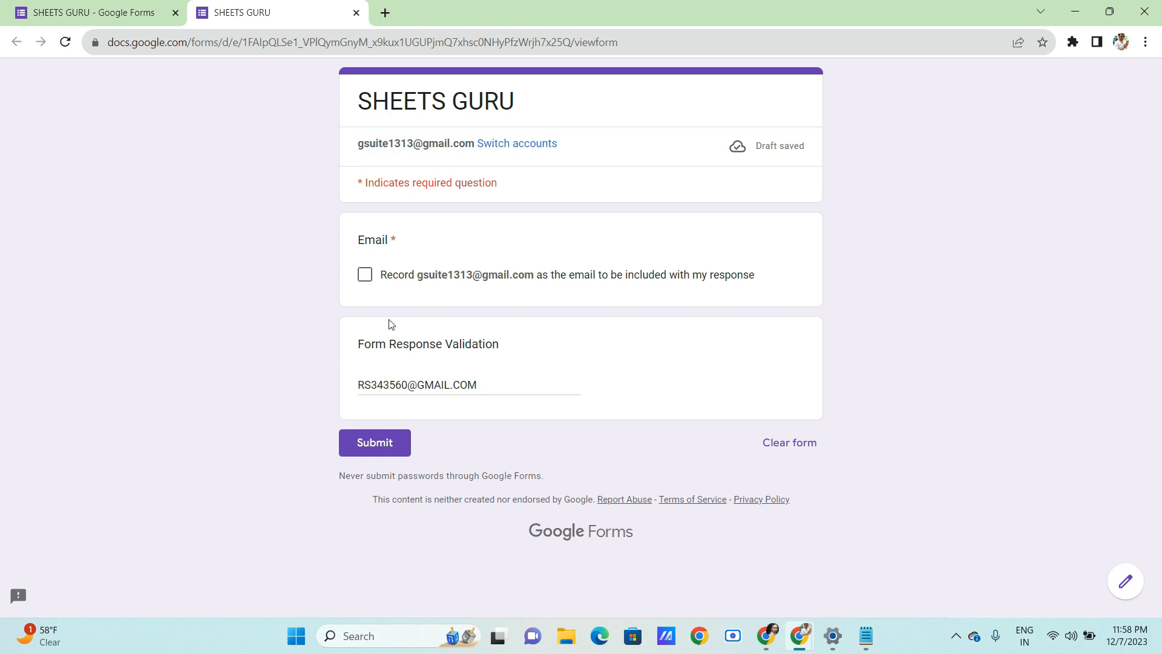
- In the editor, change the validation type from Email to Regular expression, via Number
left_click(125, 7)
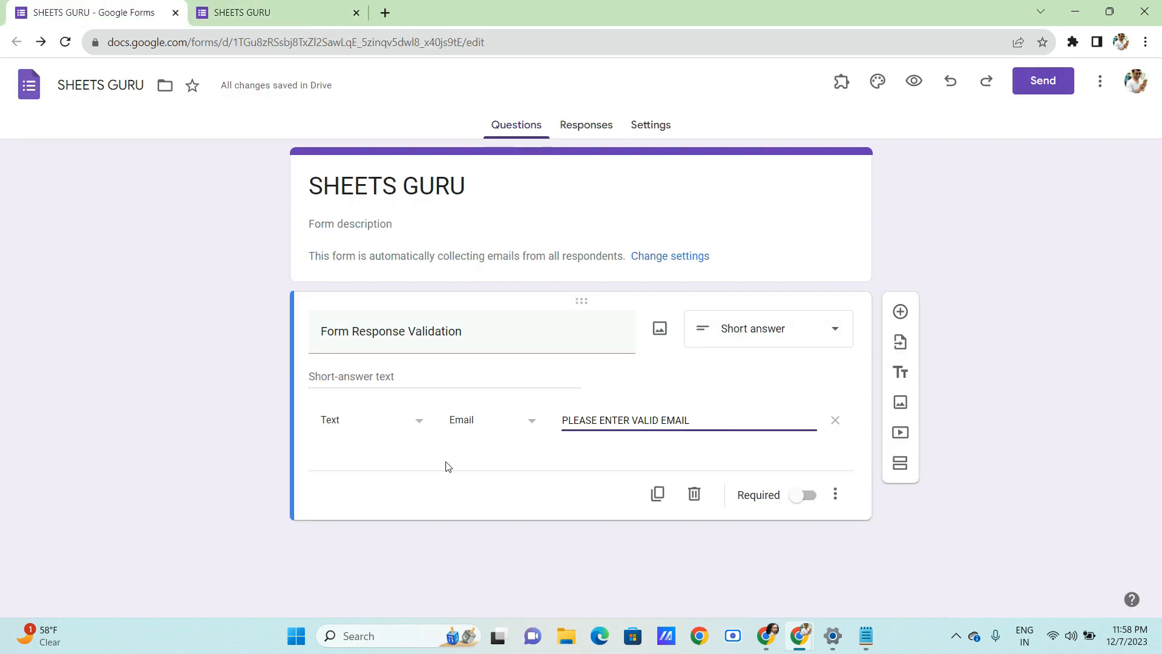
left_click(410, 420)
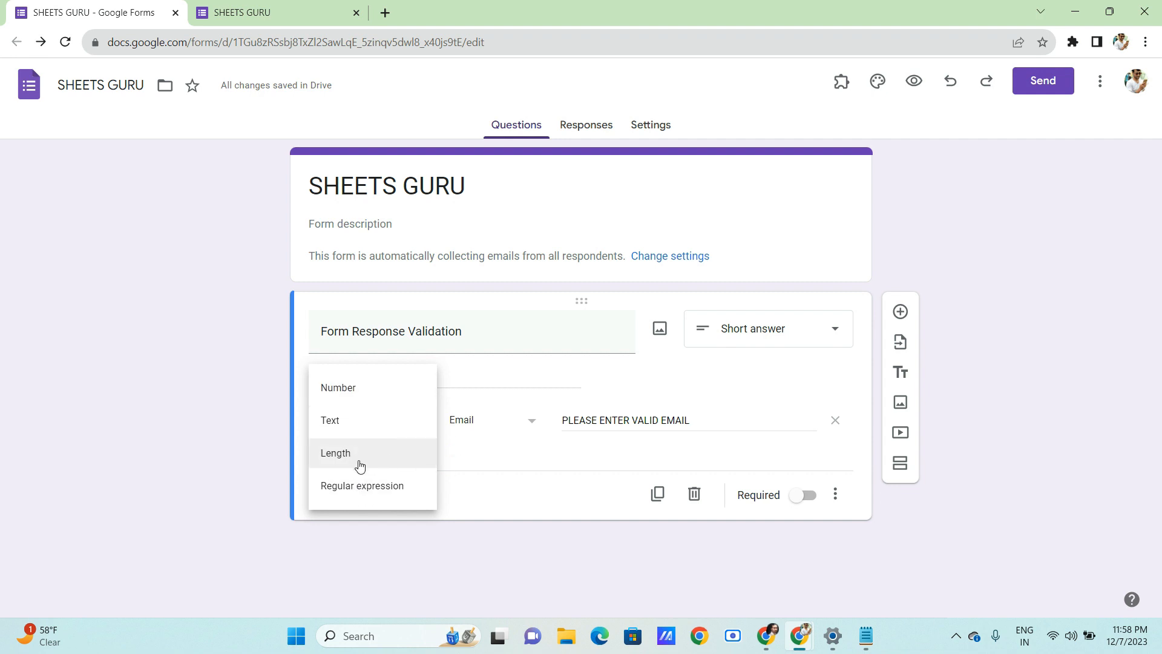
left_click(494, 431)
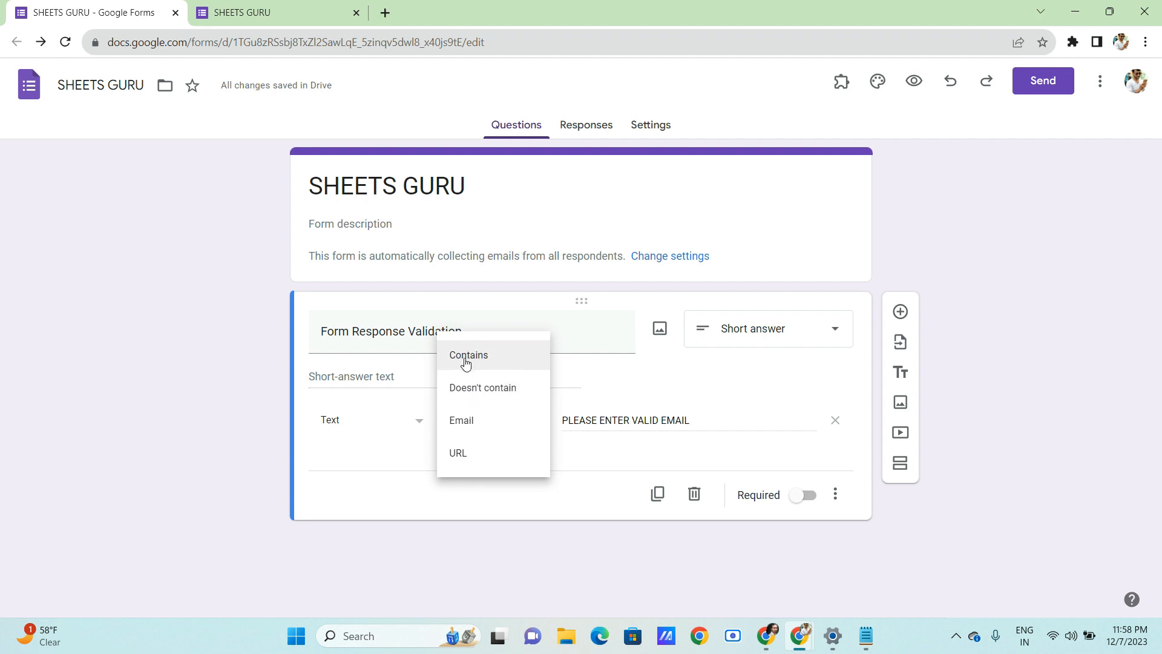
left_click(371, 431)
left_click(334, 394)
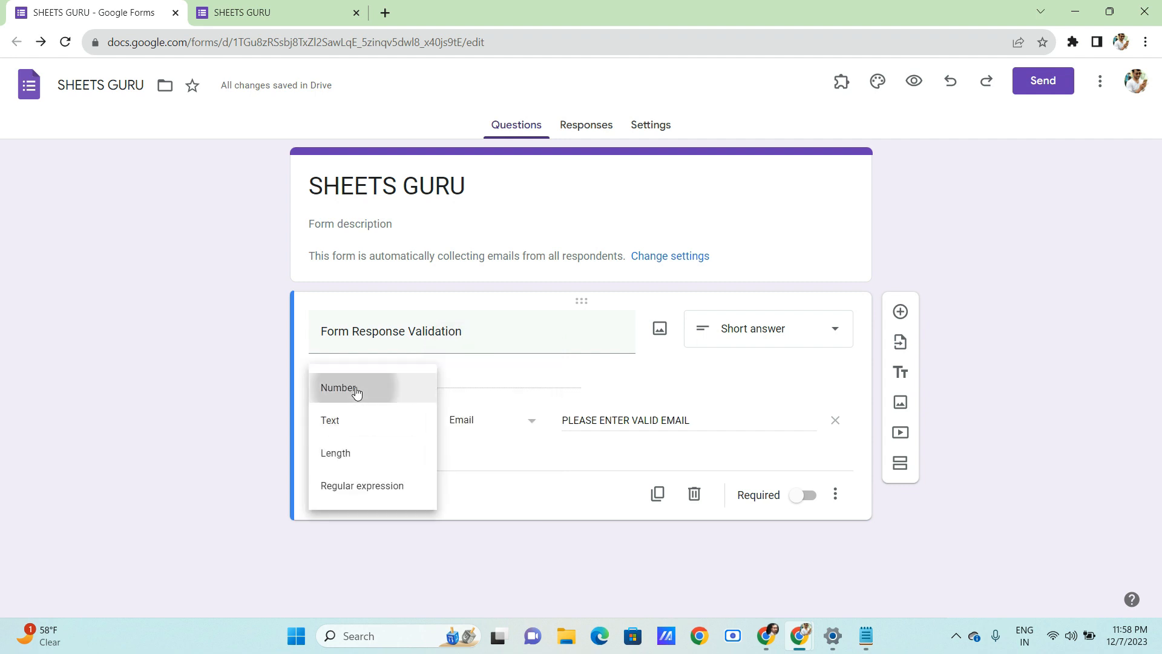
left_click(467, 419)
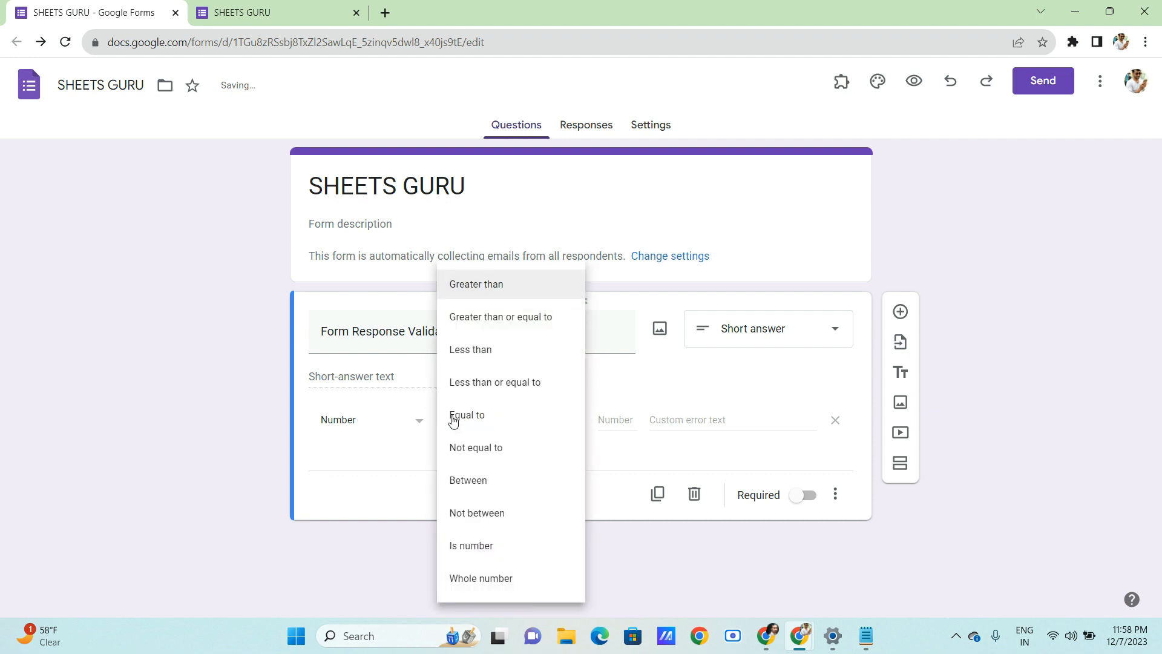
left_click(362, 413)
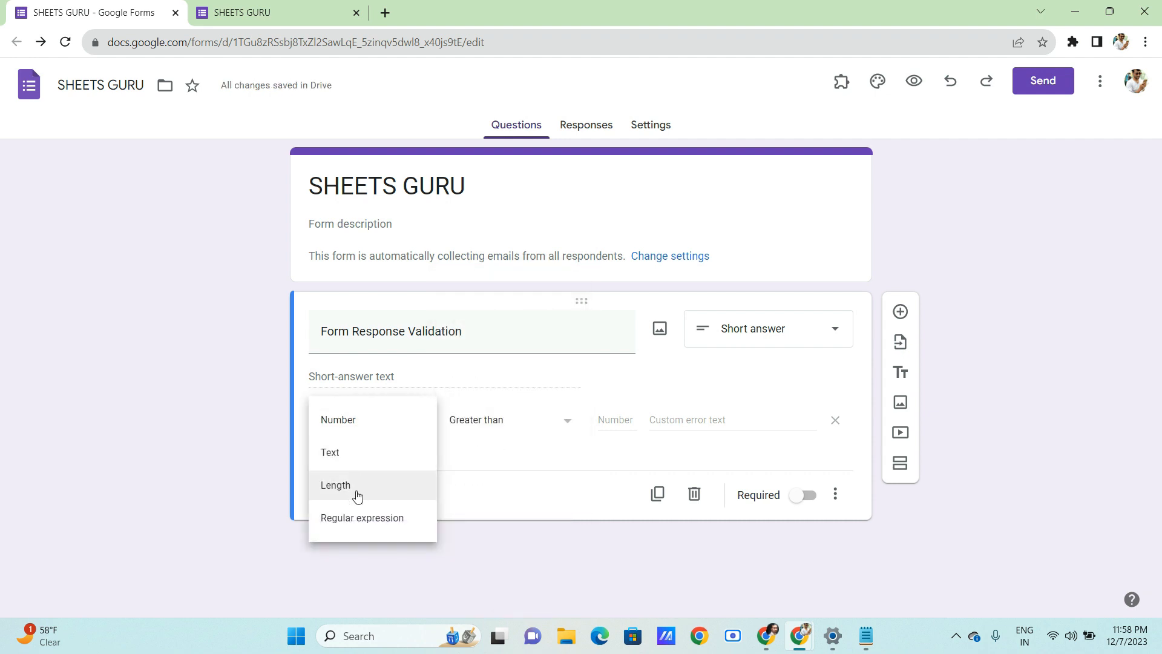
left_click(363, 519)
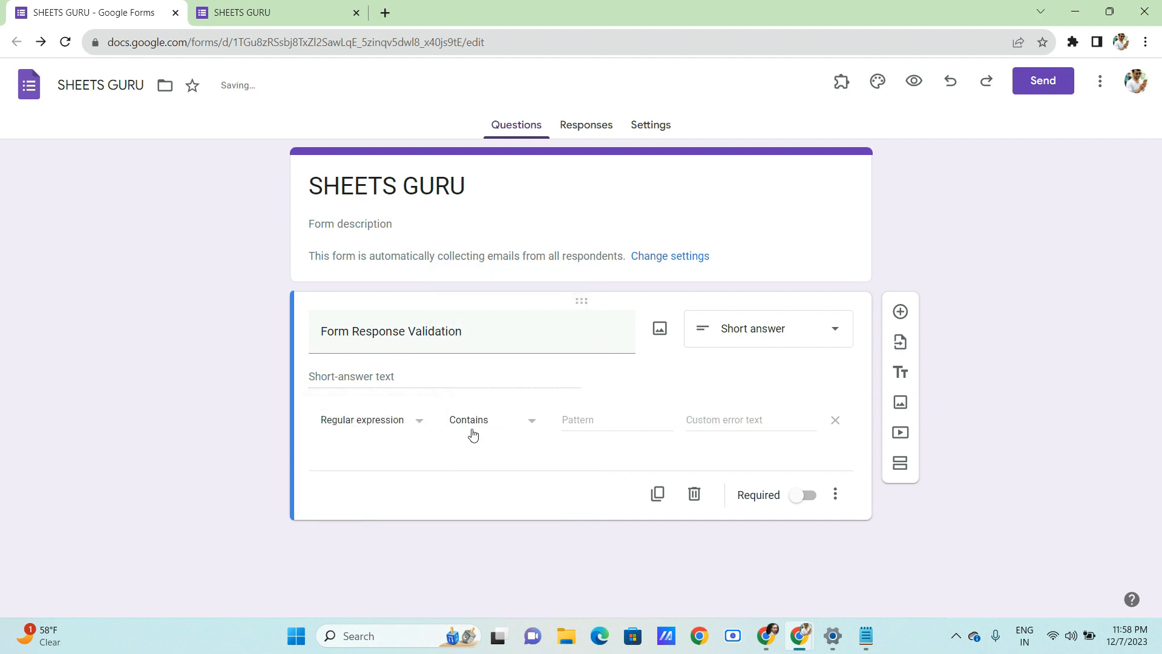
left_click(474, 431)
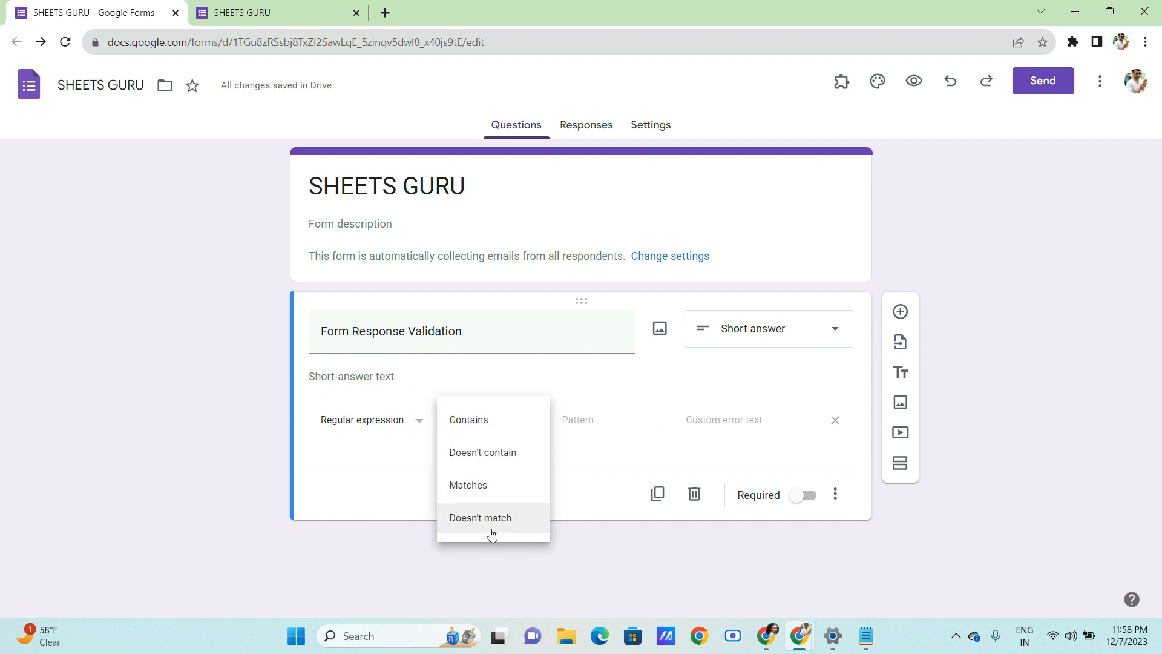
left_click(449, 423)
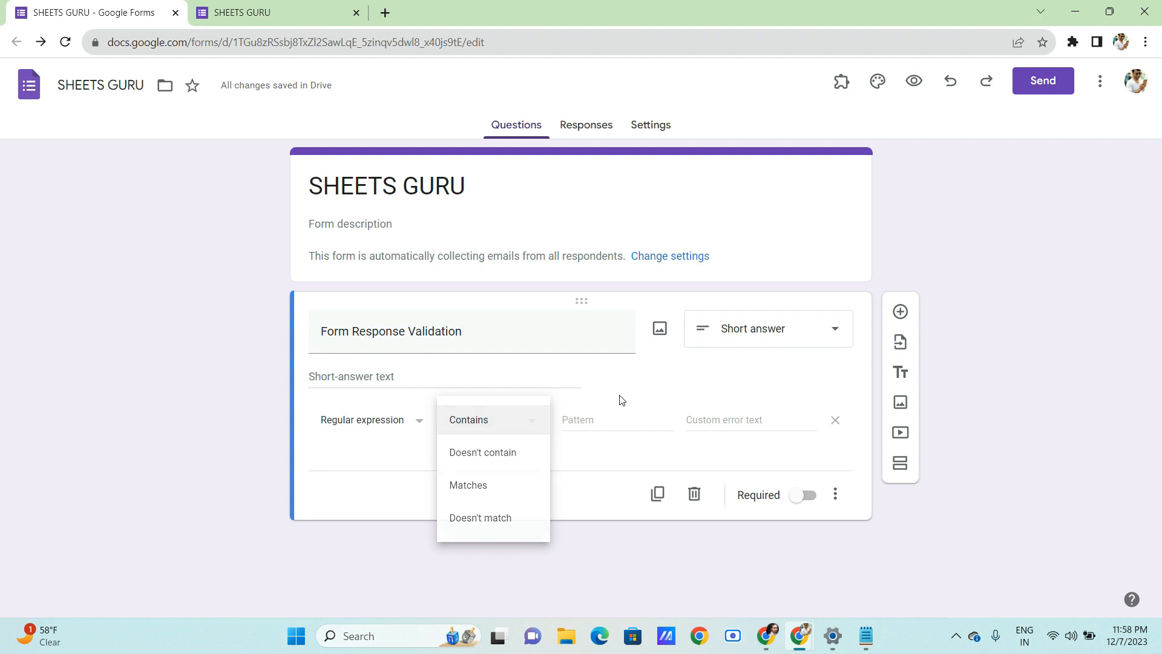